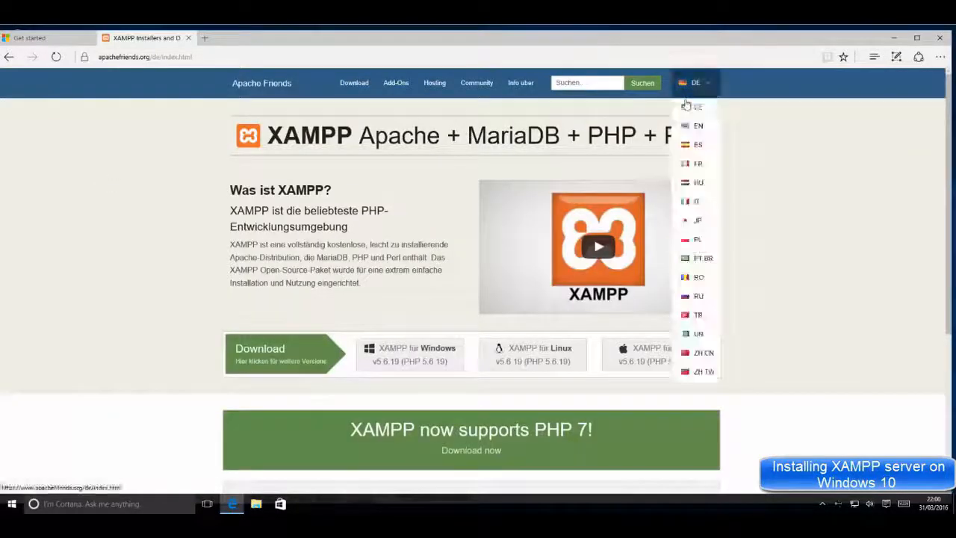
Switch the Apache Friends website to English and download XAMPP for Windows v5.6.19 (PHP 5.6.19).
{"action": "mouse_move", "coordinate": [690, 85]}
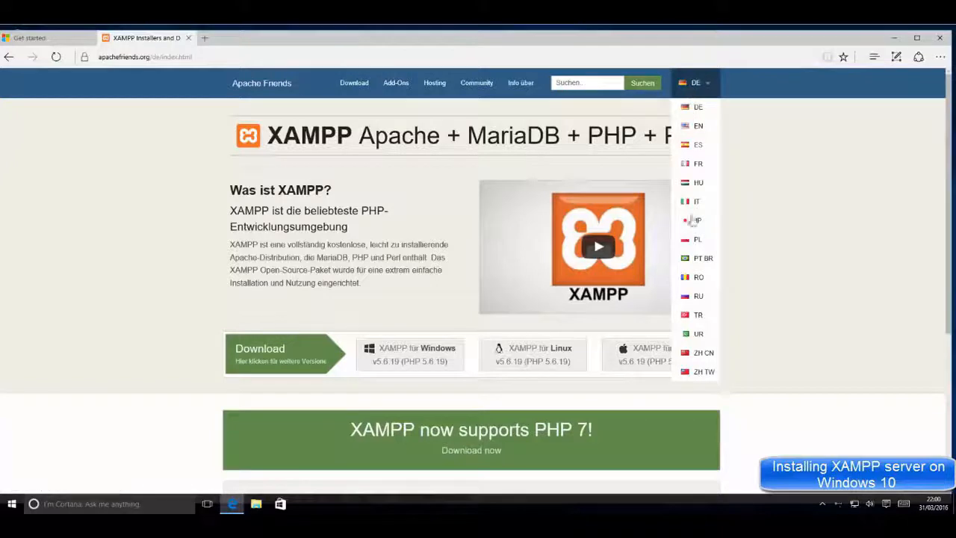
{"action": "left_click", "coordinate": [690, 127]}
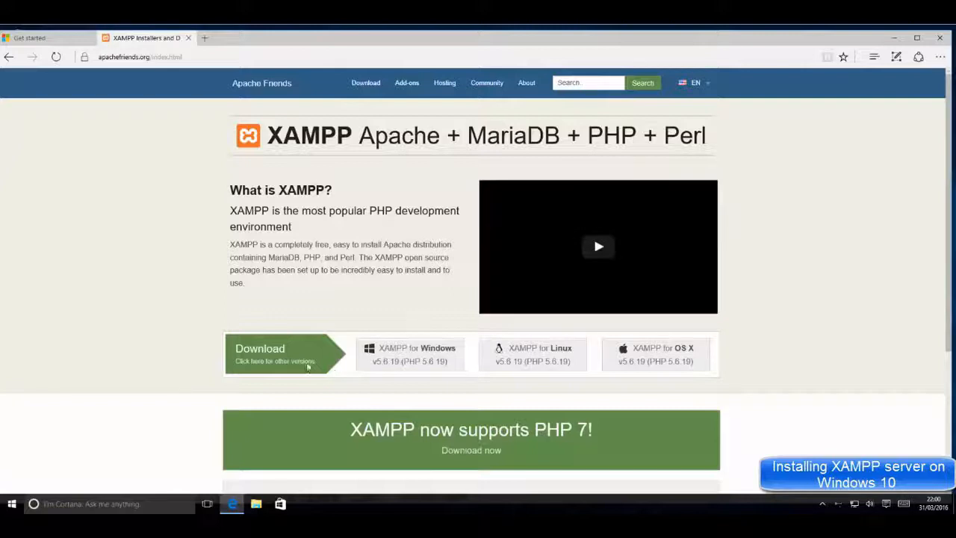
{"action": "left_click", "coordinate": [412, 356]}
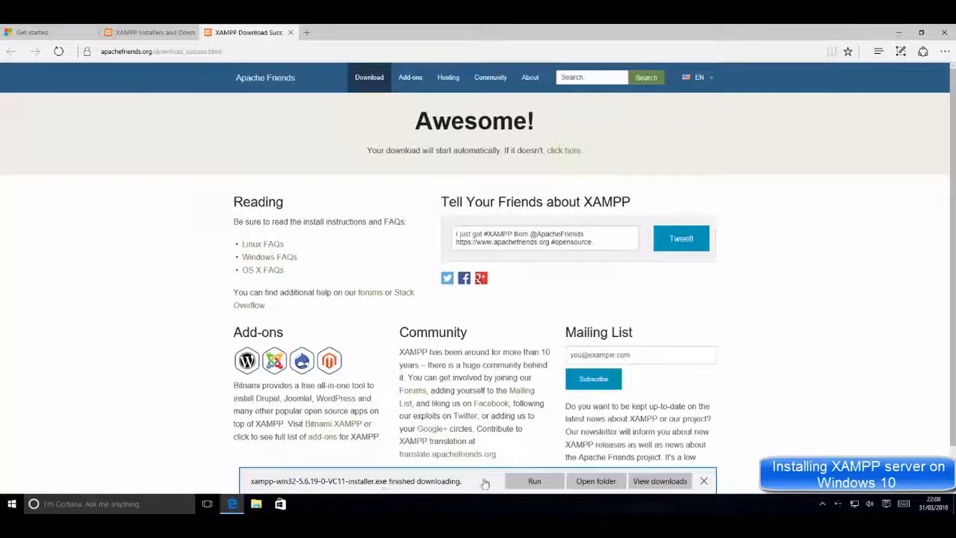
Run the downloaded XAMPP installer, minimize the browser, allow it to make changes and acknowledge the UAC warning.
{"action": "left_click", "coordinate": [530, 483]}
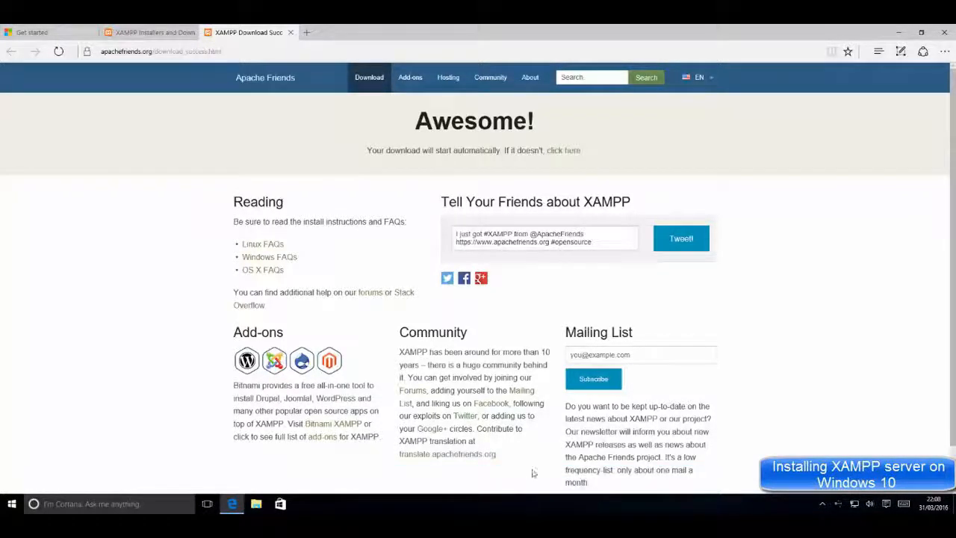
{"action": "left_click", "coordinate": [898, 33]}
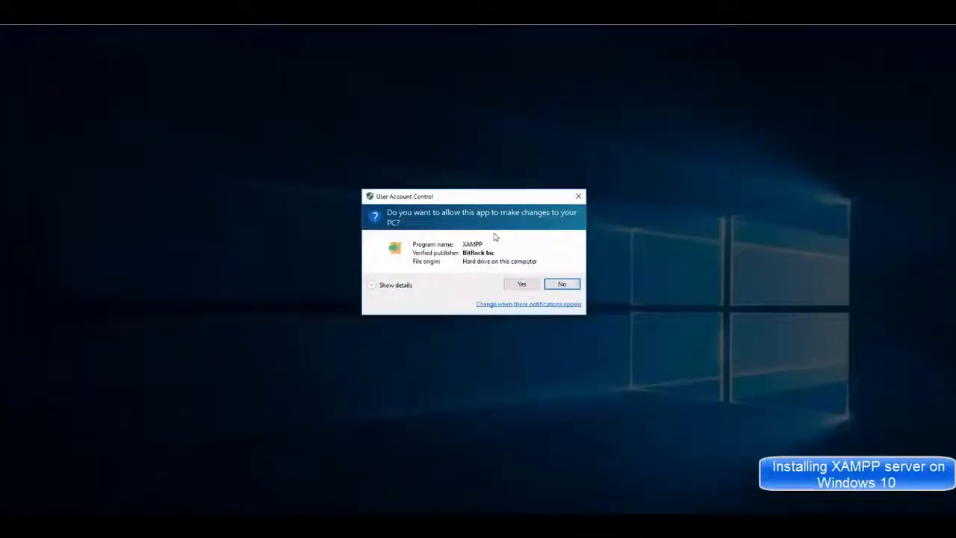
{"action": "left_click", "coordinate": [514, 287]}
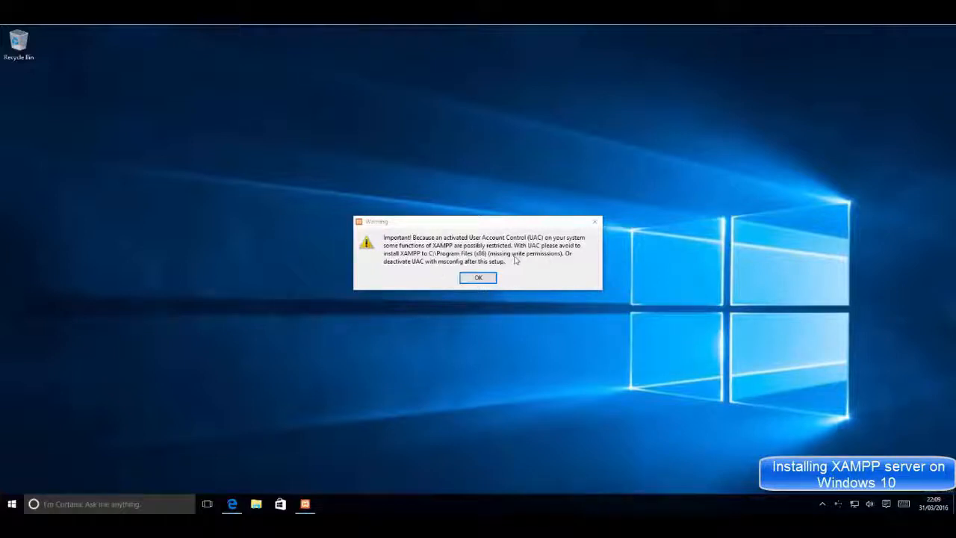
{"action": "left_click", "coordinate": [468, 279]}
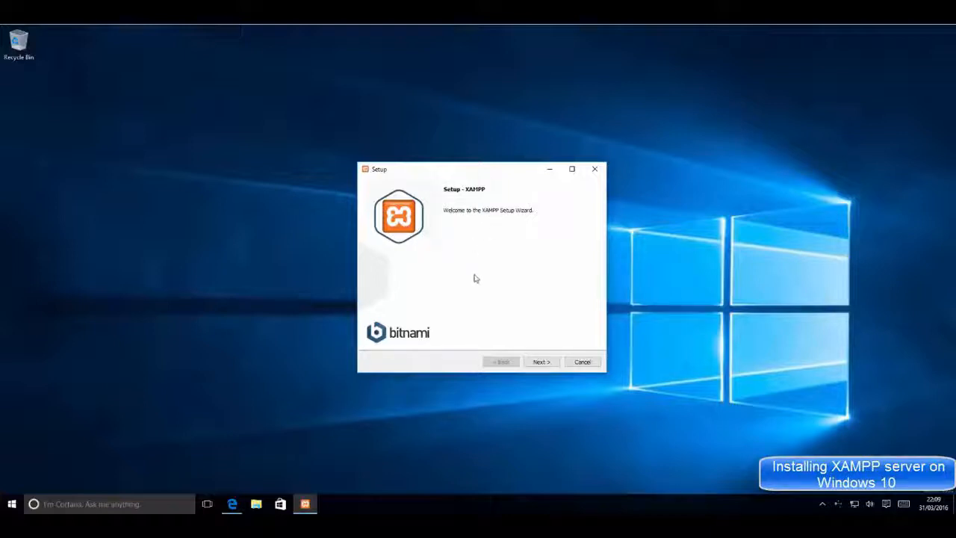
Go through the XAMPP setup wizard with all components selected and C:\xampp as the installation folder, and start the installation.
{"action": "left_click", "coordinate": [541, 362]}
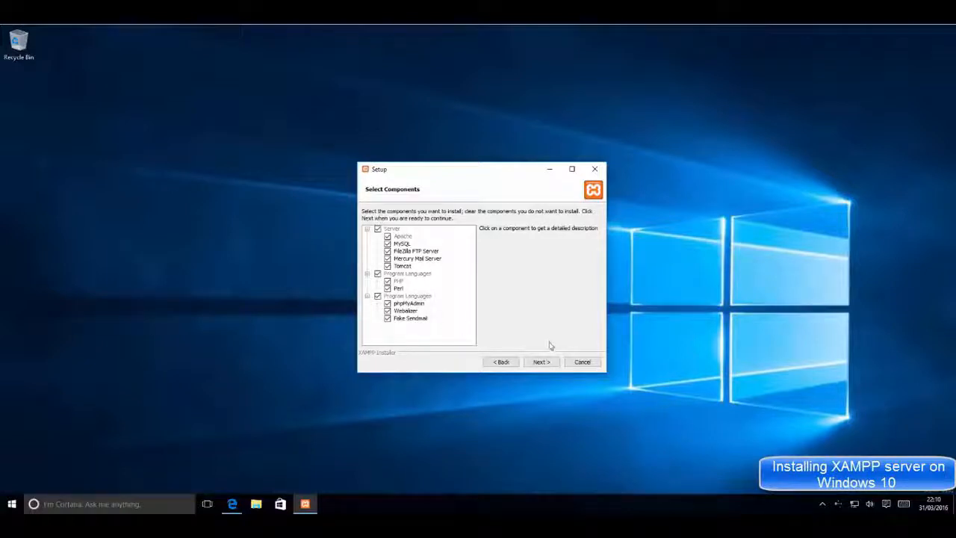
{"action": "left_click", "coordinate": [540, 362]}
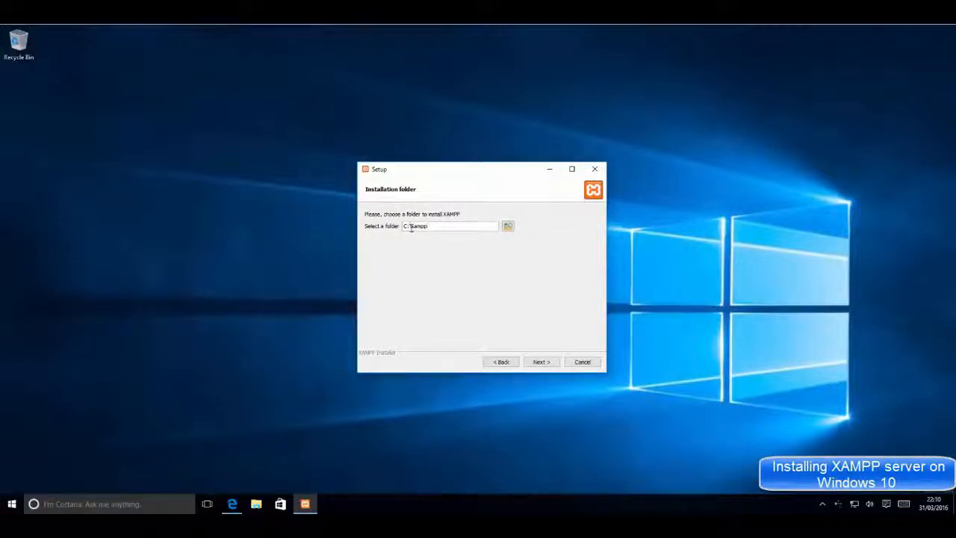
{"action": "left_click", "coordinate": [540, 362]}
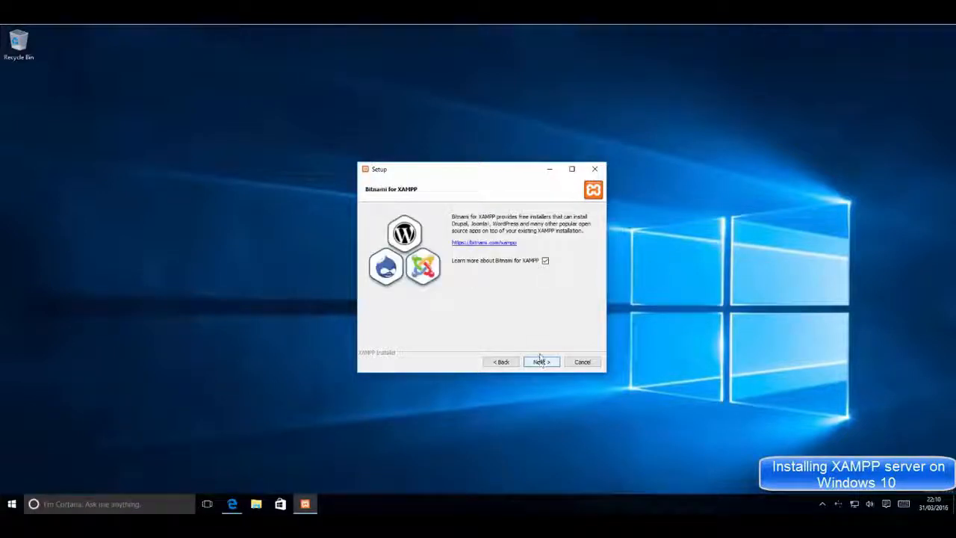
{"action": "left_click", "coordinate": [541, 361]}
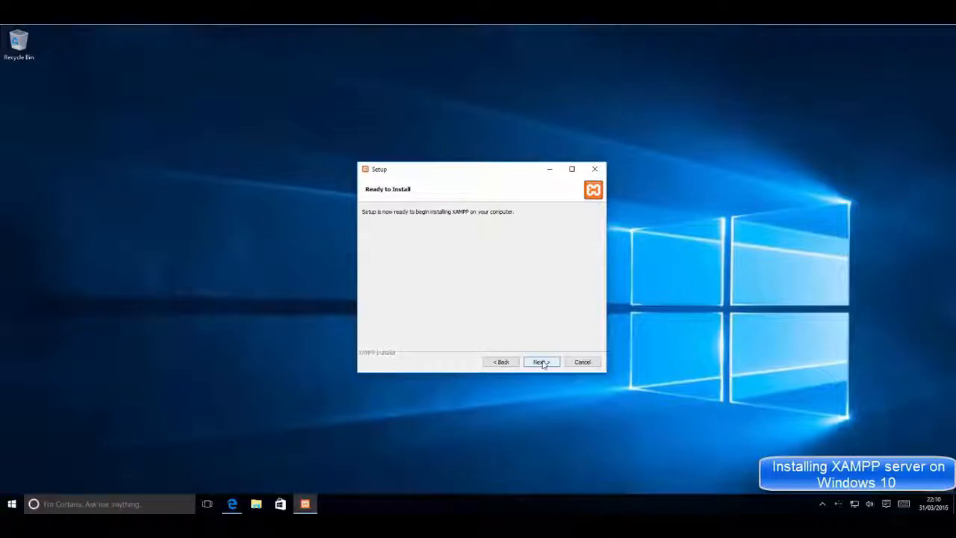
{"action": "left_click", "coordinate": [541, 362]}
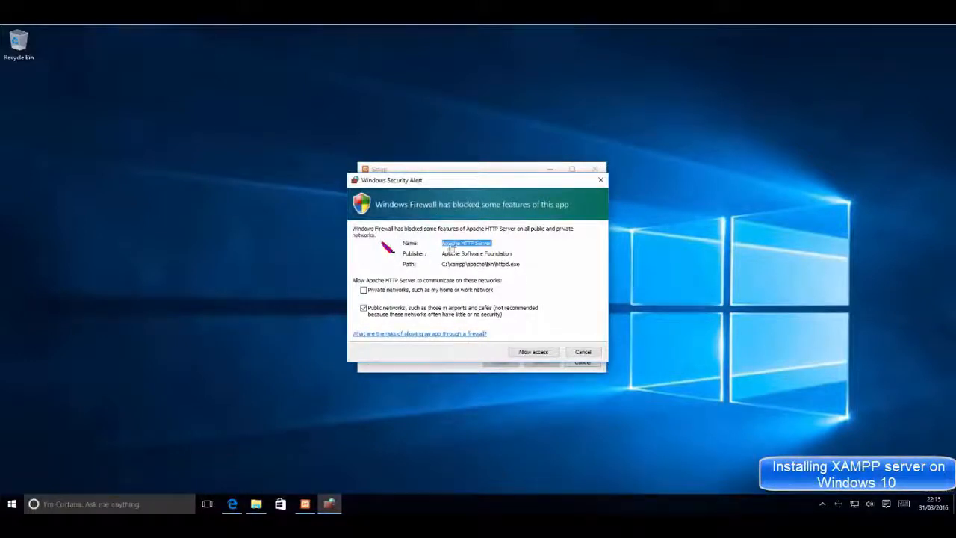
Allow Apache HTTP Server through the firewall on public networks and finish setup, launching the Control Panel in English.
{"action": "left_click", "coordinate": [525, 356]}
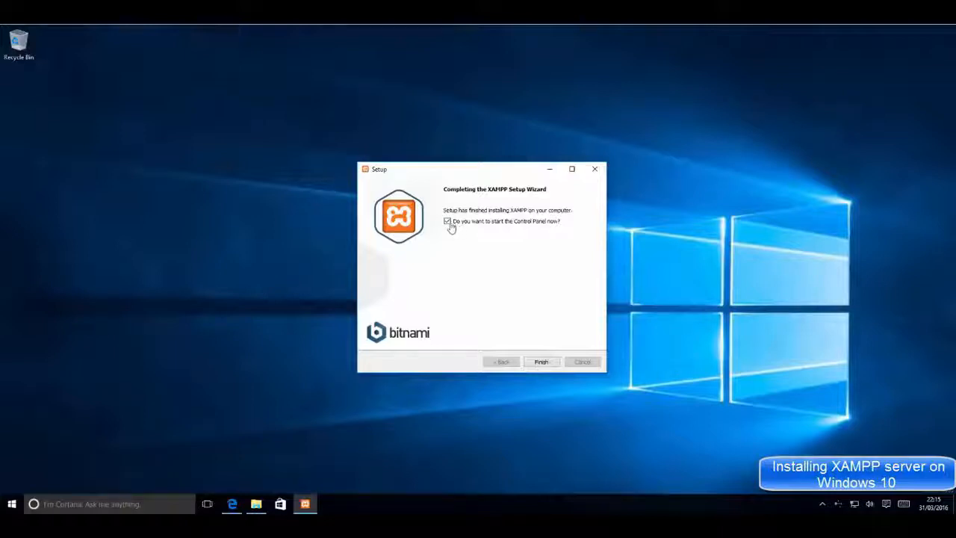
{"action": "left_click", "coordinate": [542, 362]}
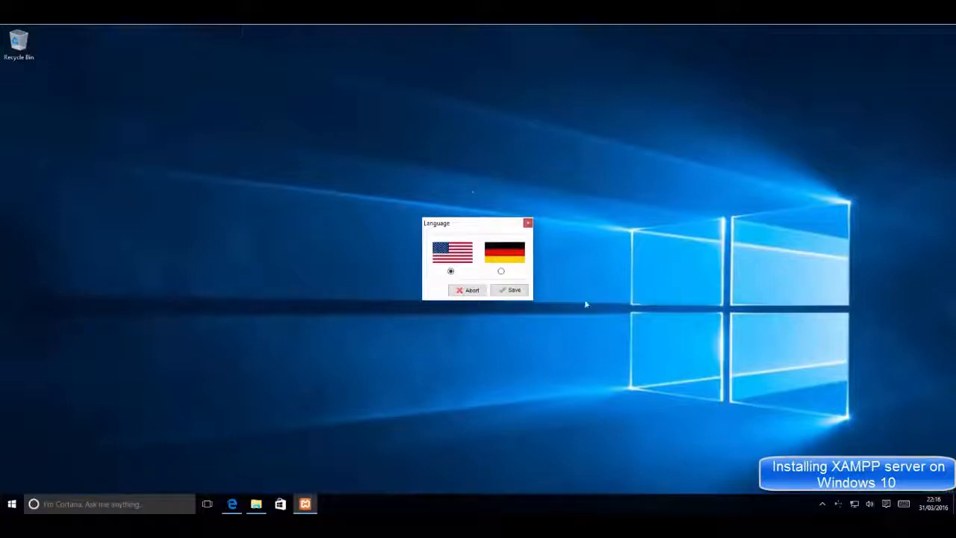
{"action": "left_click", "coordinate": [508, 292]}
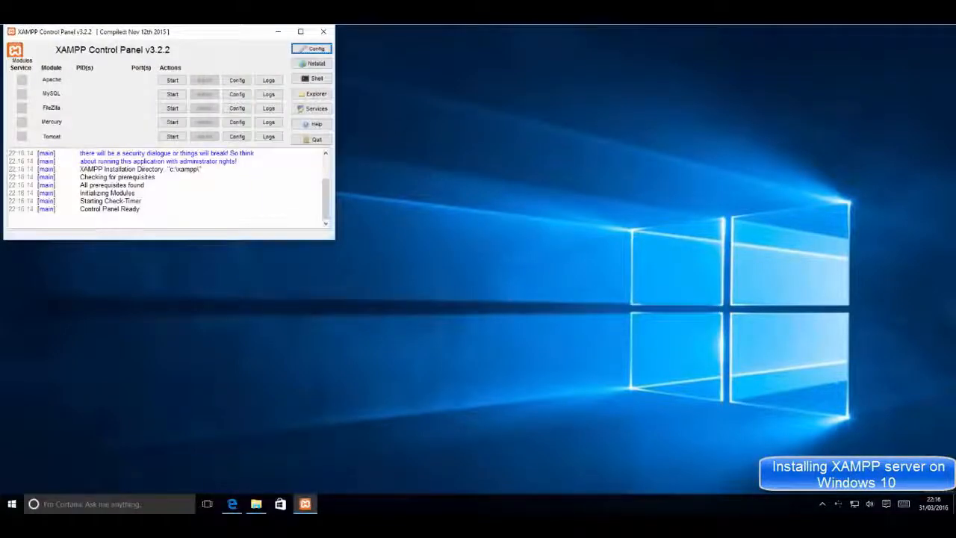
Centre the XAMPP Control Panel on the desktop, start the Apache module and check the listening ports in Netstat.
{"action": "left_click_drag", "start_coordinate": [244, 37], "coordinate": [569, 141]}
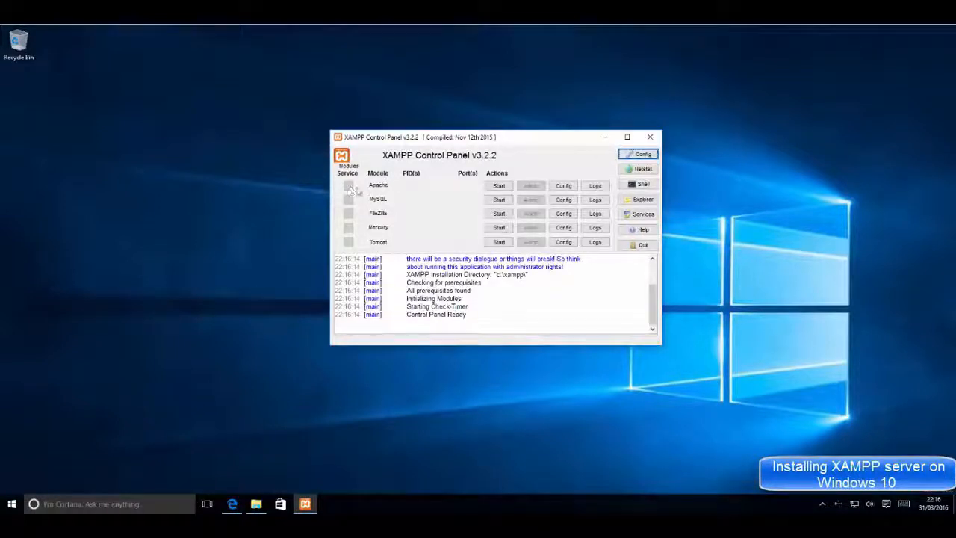
{"action": "left_click", "coordinate": [499, 187]}
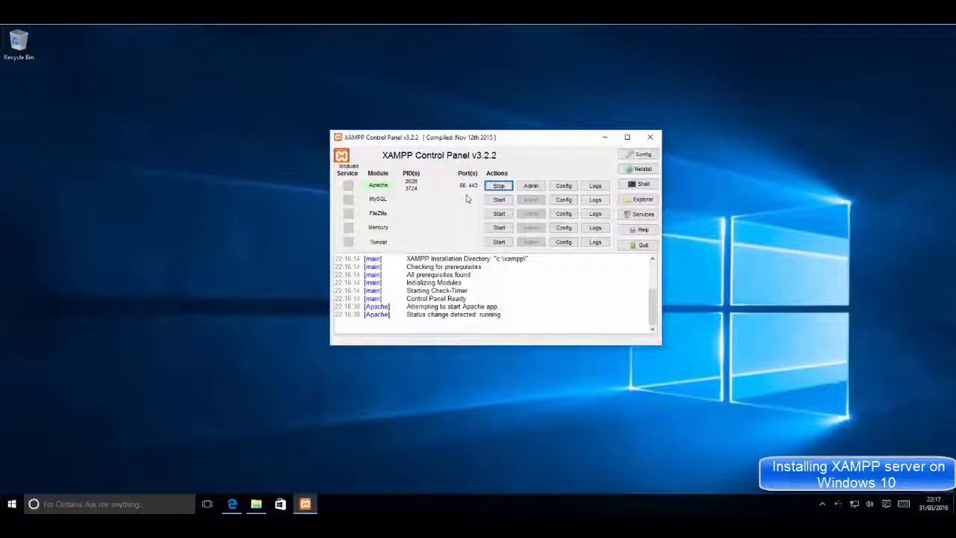
{"action": "left_click", "coordinate": [633, 170]}
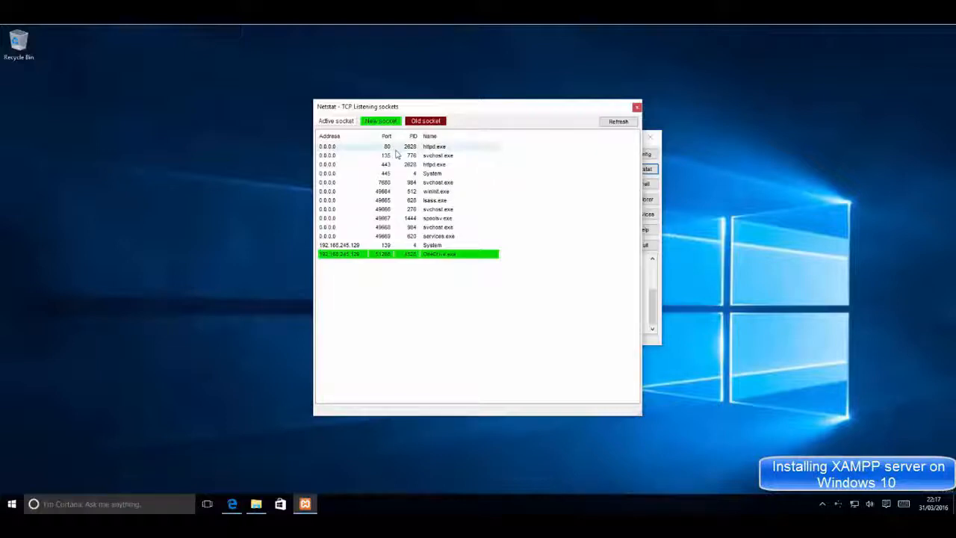
{"action": "left_click", "coordinate": [637, 109]}
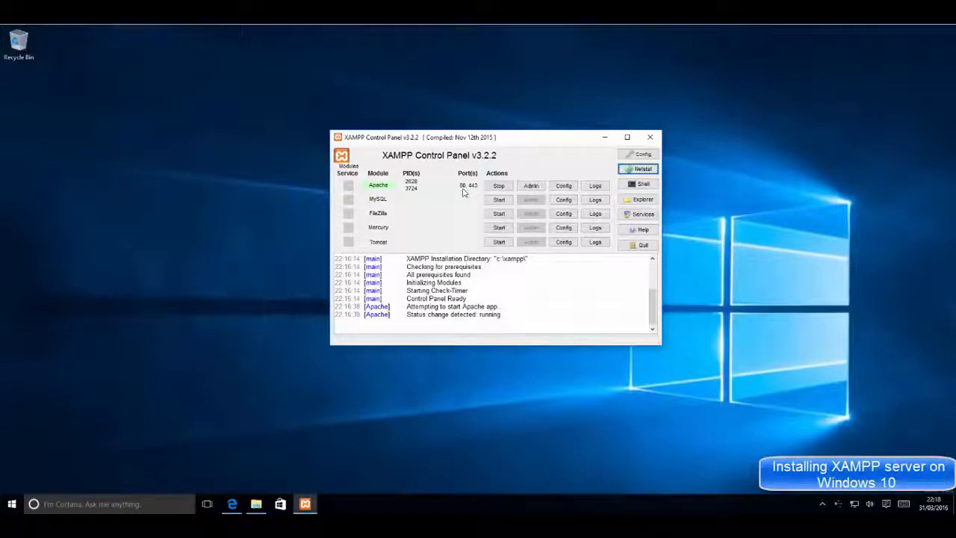
Open Apache's httpd.conf file from the Control Panel and change the active Listen directive to port 8080.
{"action": "left_click", "coordinate": [563, 186]}
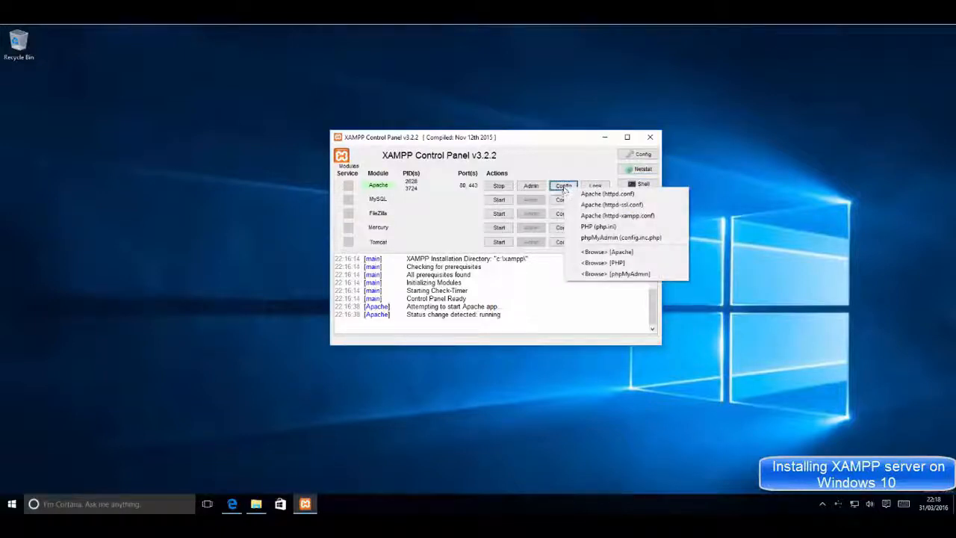
{"action": "left_click", "coordinate": [563, 186]}
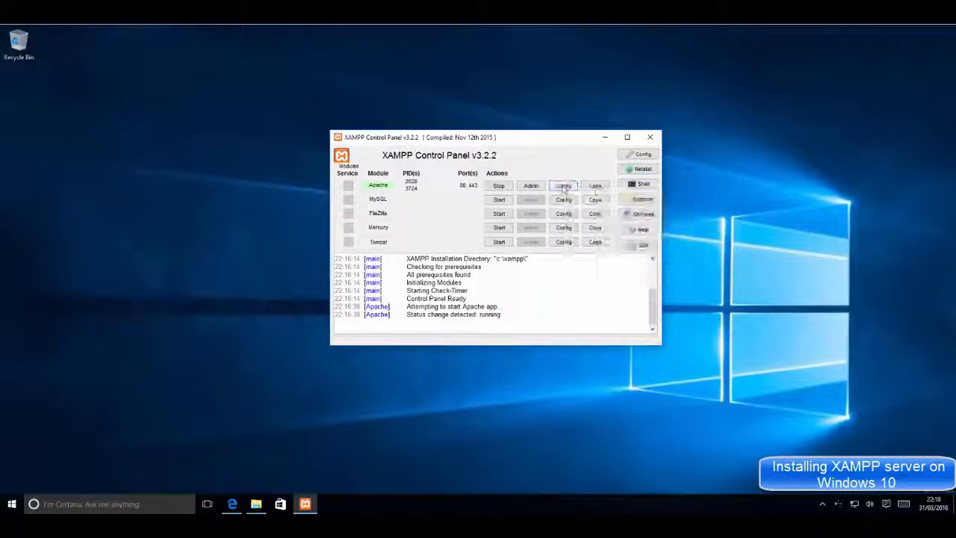
{"action": "left_click", "coordinate": [564, 187]}
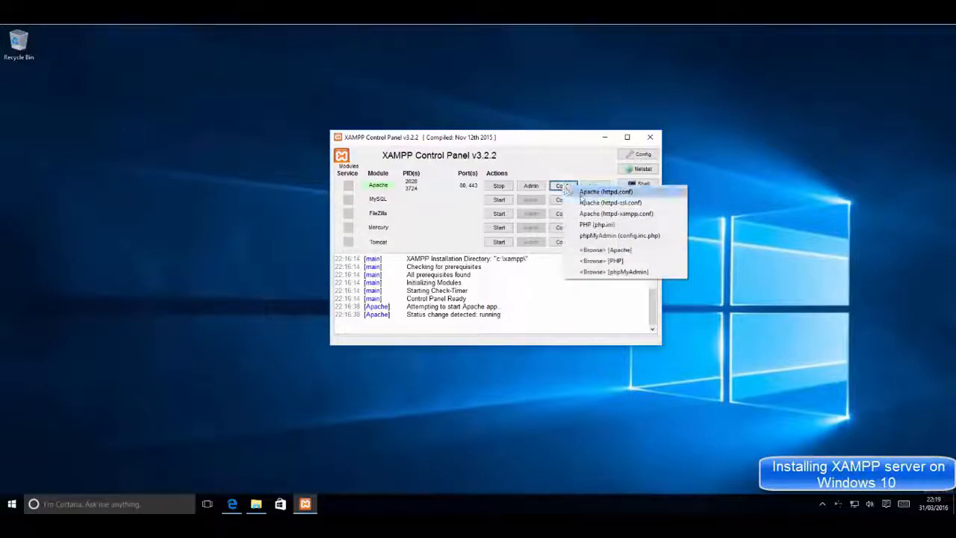
{"action": "left_click", "coordinate": [614, 195]}
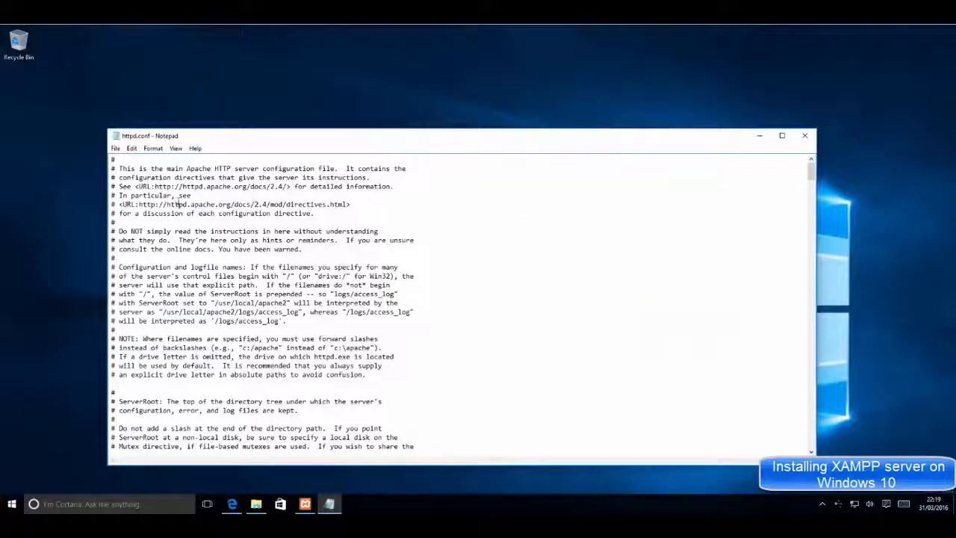
{"action": "scroll", "coordinate": [191, 213], "scroll_direction": "down", "scroll_amount": 6}
{"action": "scroll", "coordinate": [191, 214], "scroll_direction": "down", "scroll_amount": 6}
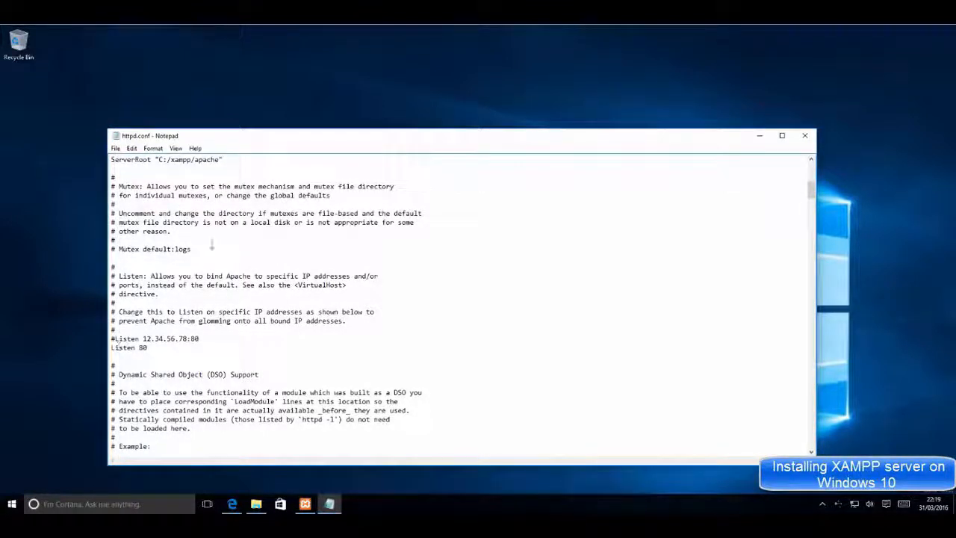
{"action": "left_click_drag", "start_coordinate": [333, 110], "coordinate": [346, 106]}
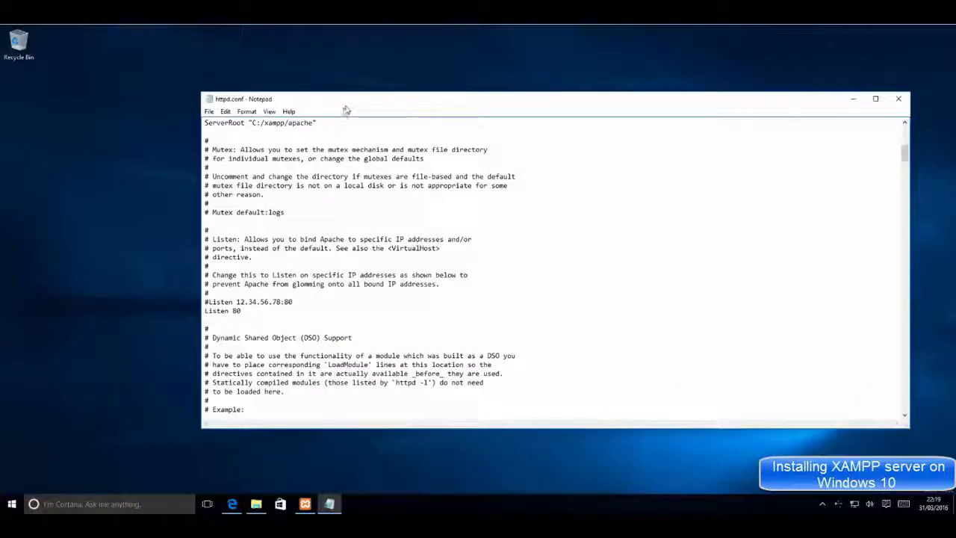
{"action": "left_click", "coordinate": [247, 312]}
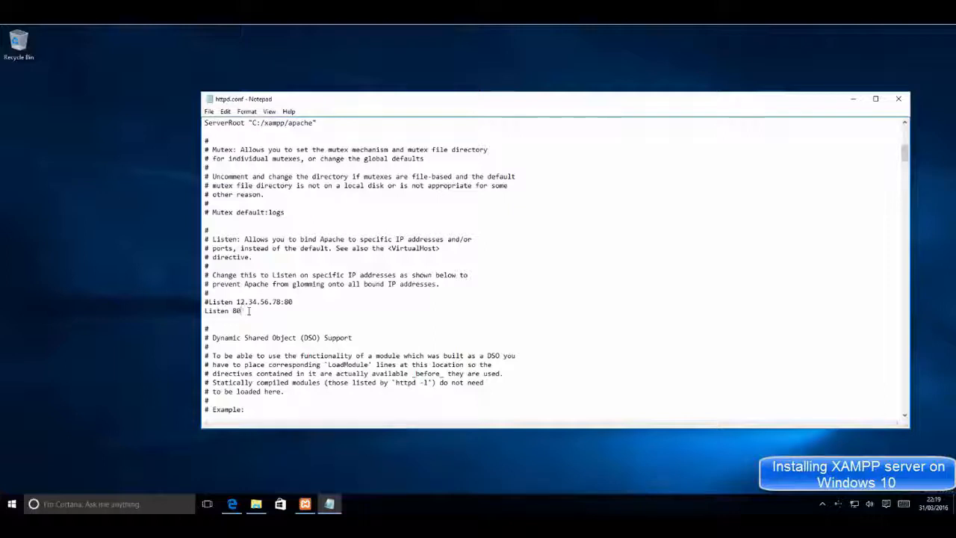
{"action": "type", "text": "80"}
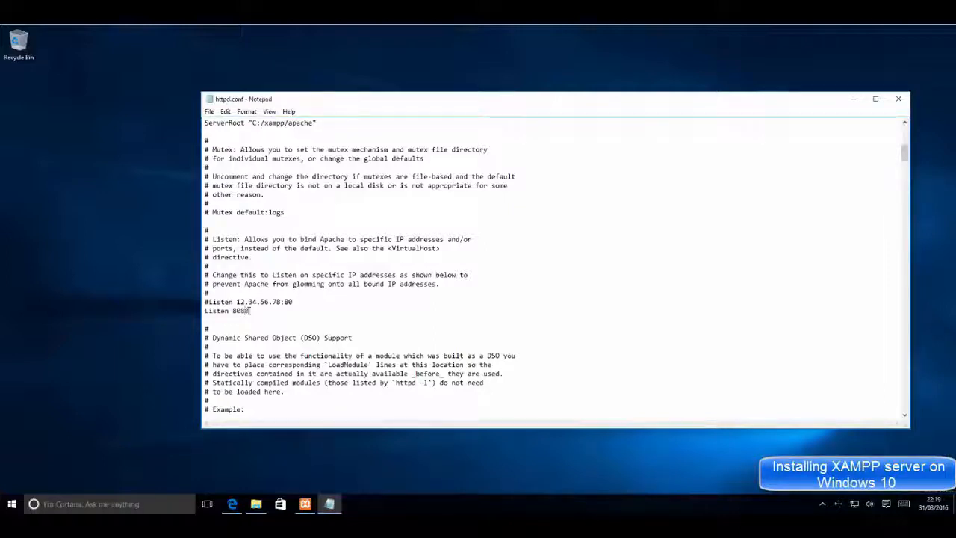
Change the port in the commented Listen 12.34.56.78 line of httpd.conf to 8080.
{"action": "double_click", "coordinate": [239, 311]}
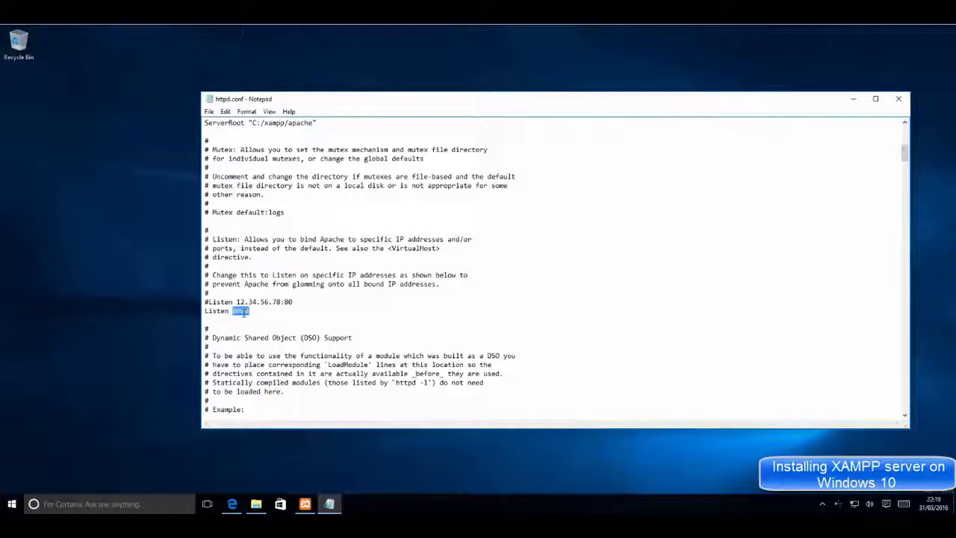
{"action": "left_click_drag", "start_coordinate": [292, 301], "coordinate": [236, 302]}
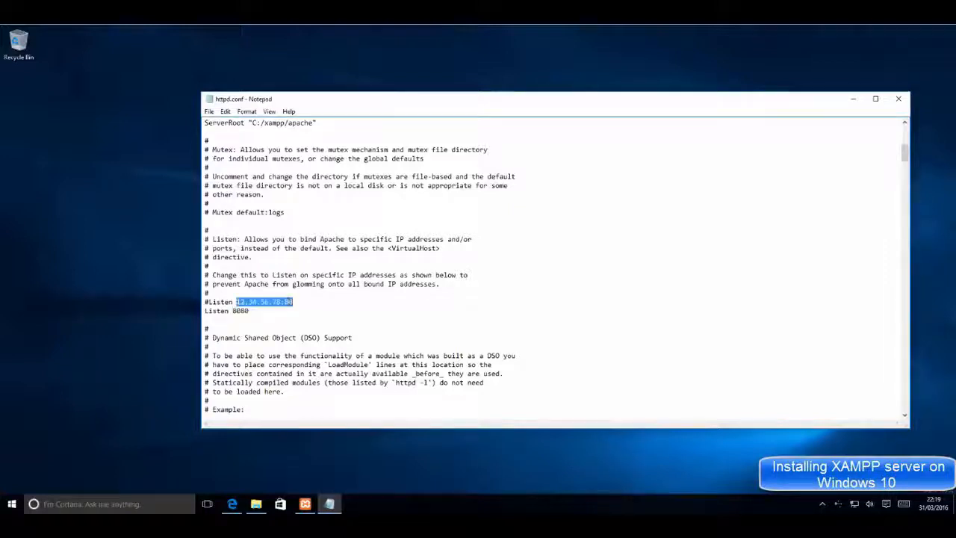
{"action": "left_click", "coordinate": [295, 303]}
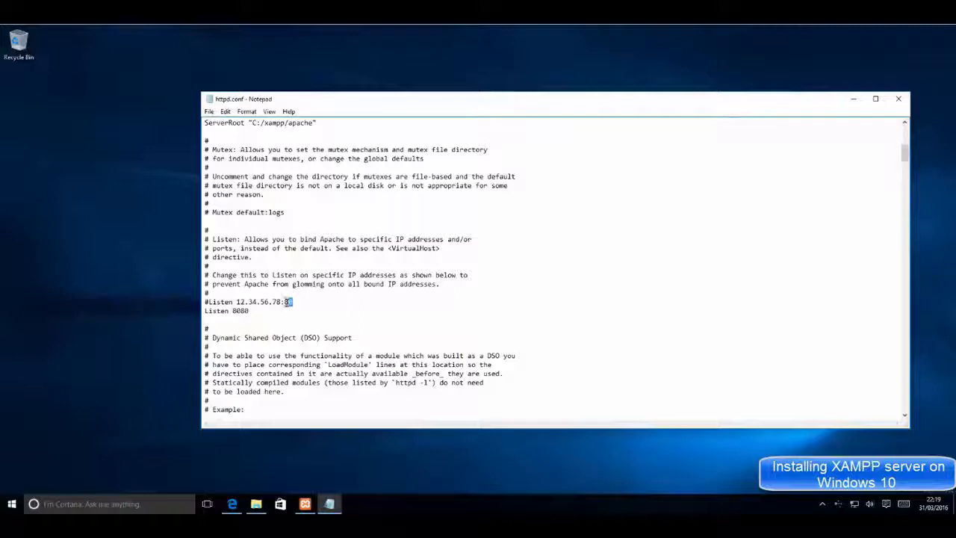
{"action": "type", "text": "8080"}
Save httpd.conf, minimize it and restart the Apache module in the XAMPP Control Panel.
{"action": "left_click", "coordinate": [209, 112]}
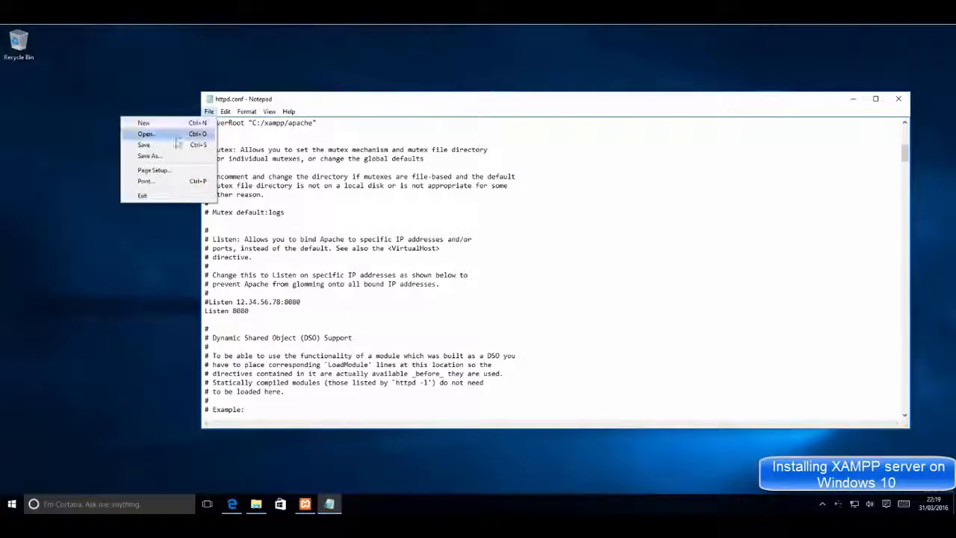
{"action": "left_click", "coordinate": [149, 144]}
{"action": "left_click", "coordinate": [206, 112]}
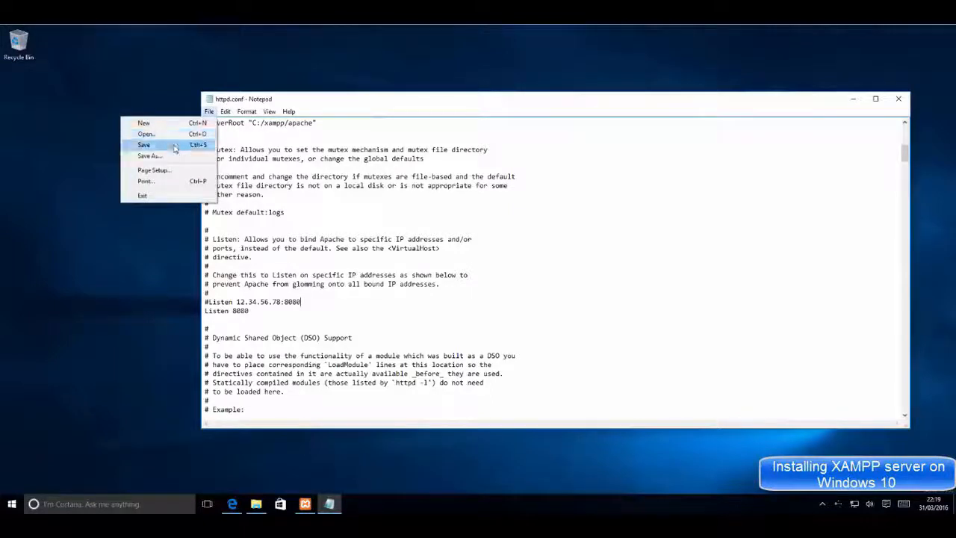
{"action": "left_click", "coordinate": [150, 143]}
{"action": "left_click", "coordinate": [853, 100]}
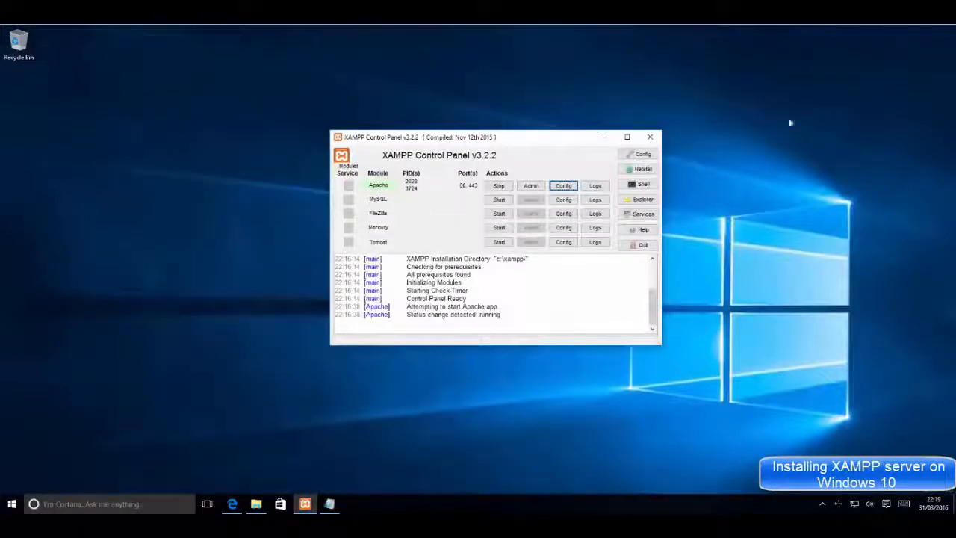
{"action": "left_click", "coordinate": [501, 187]}
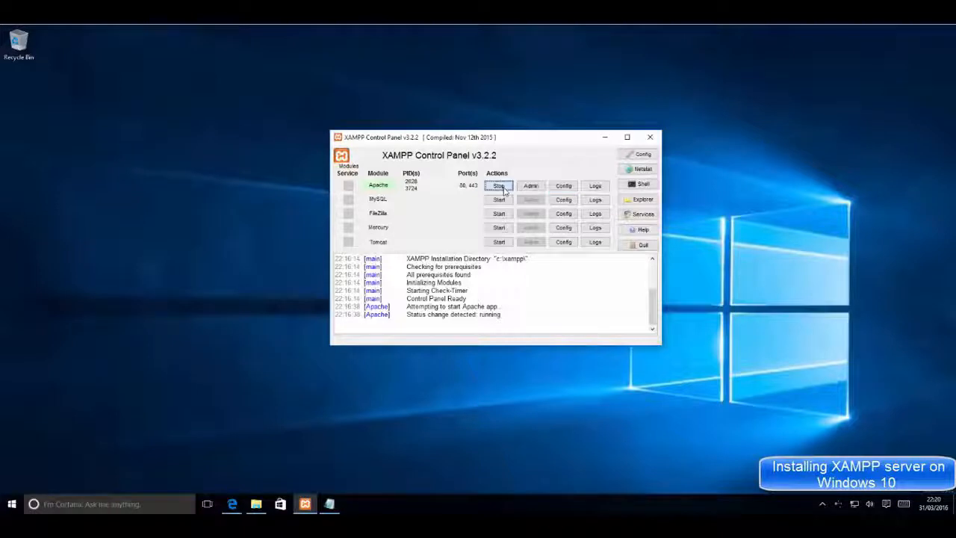
{"action": "left_click", "coordinate": [502, 186]}
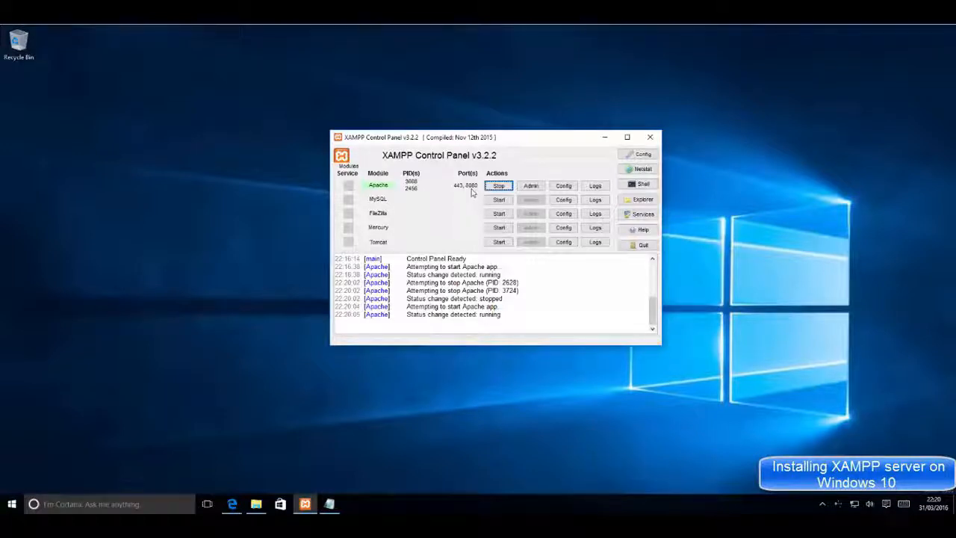
Reopen httpd.conf in Notepad and restore port 80 in both the commented and the active Listen lines.
{"action": "left_click", "coordinate": [329, 503]}
{"action": "left_click", "coordinate": [366, 342]}
{"action": "key", "text": "ctrl+shift+Left"}
{"action": "key", "text": "BackSpace"}
{"action": "key", "text": "ctrl+z"}
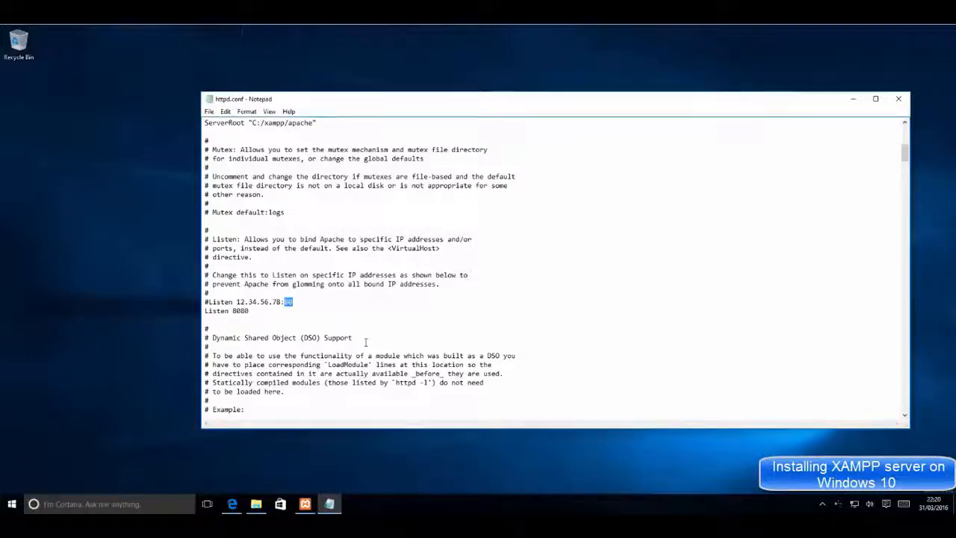
{"action": "left_click", "coordinate": [262, 313]}
Save and close httpd.conf, and restart the Apache module in the XAMPP Control Panel.
{"action": "left_click", "coordinate": [209, 112]}
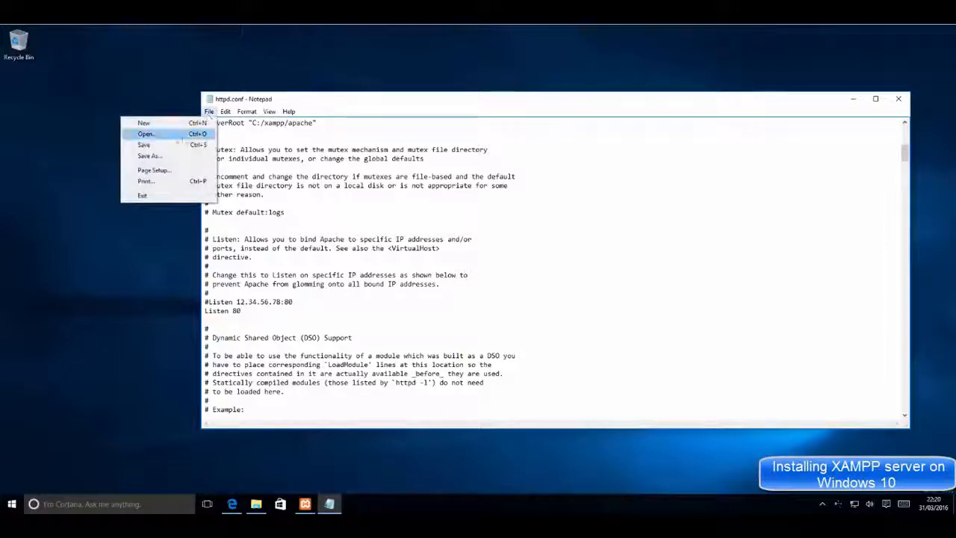
{"action": "left_click", "coordinate": [200, 143]}
{"action": "left_click", "coordinate": [209, 111]}
{"action": "left_click", "coordinate": [185, 145]}
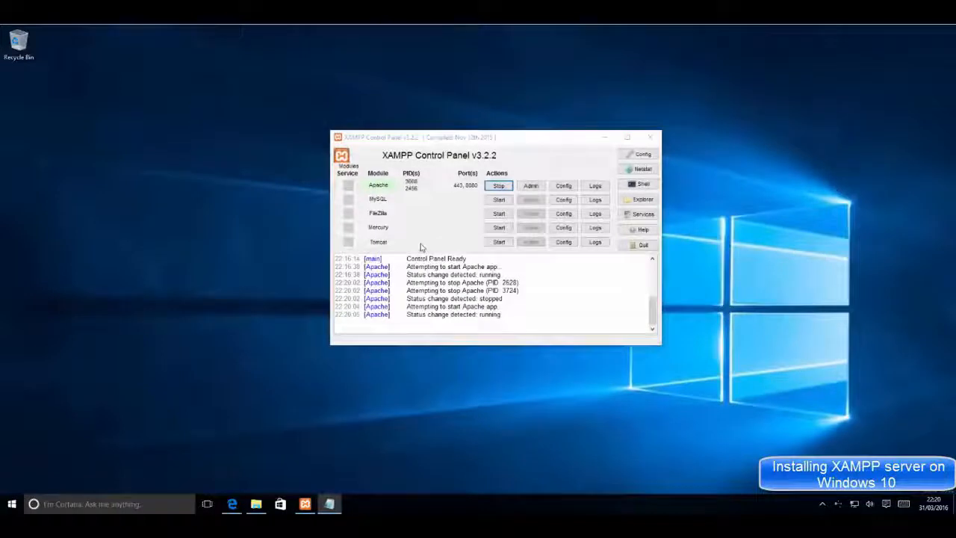
{"action": "left_click", "coordinate": [497, 186]}
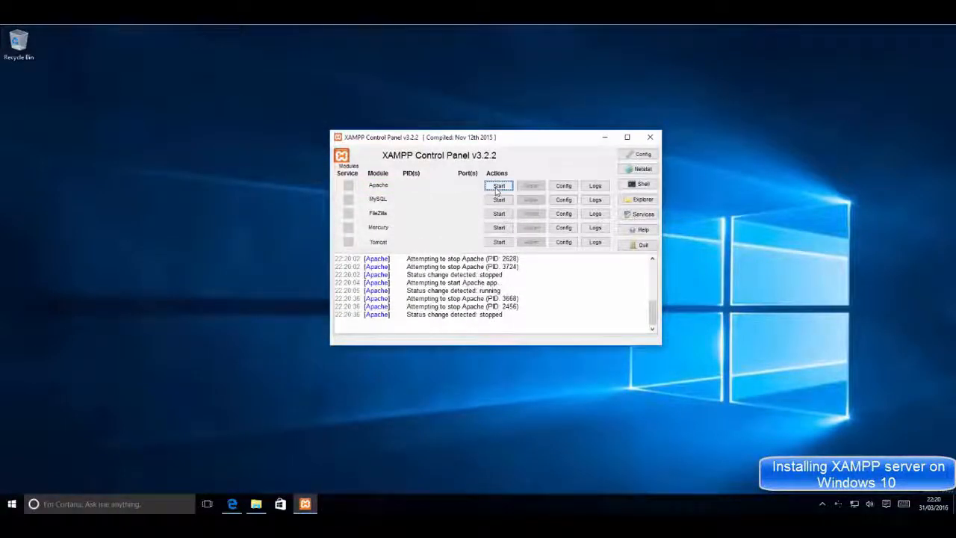
{"action": "left_click", "coordinate": [497, 187]}
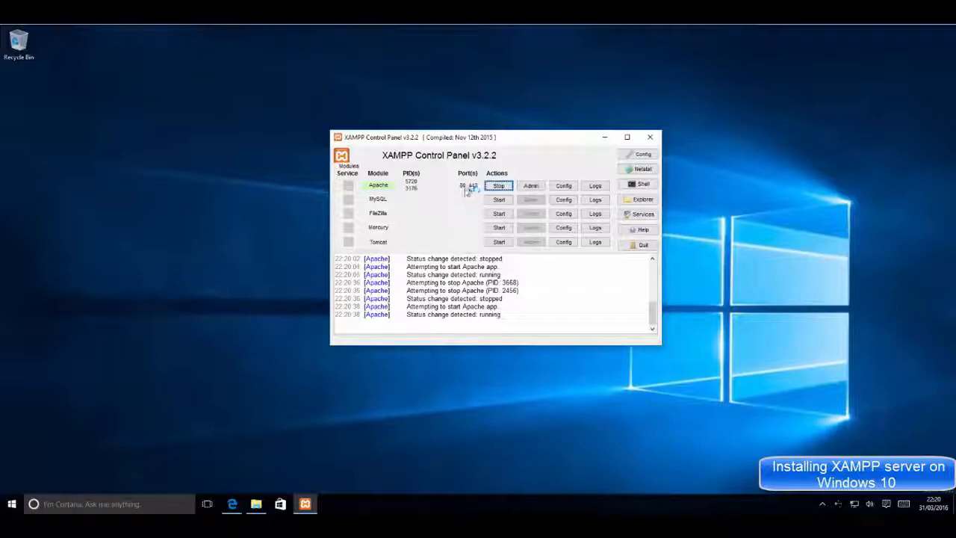
{"action": "left_click", "coordinate": [233, 503]}
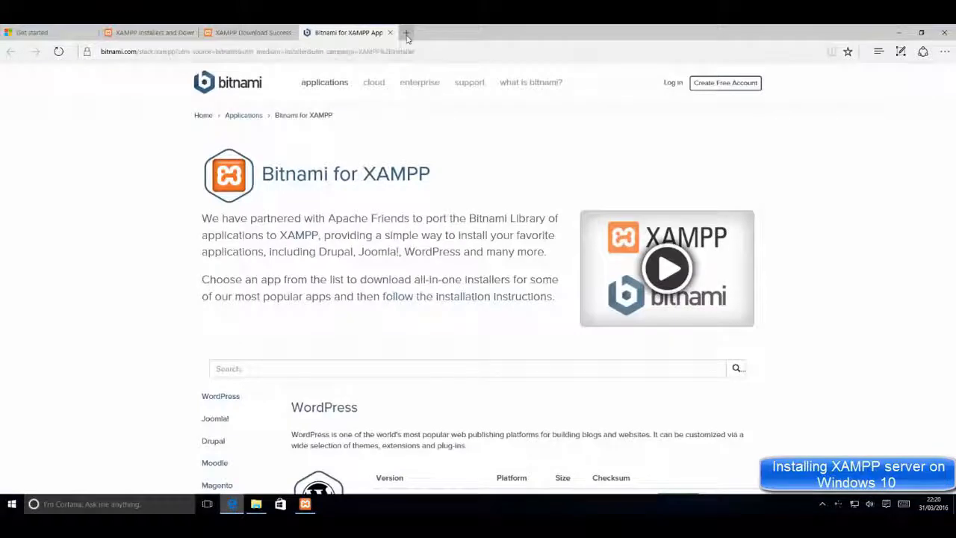
{"action": "left_click", "coordinate": [407, 32]}
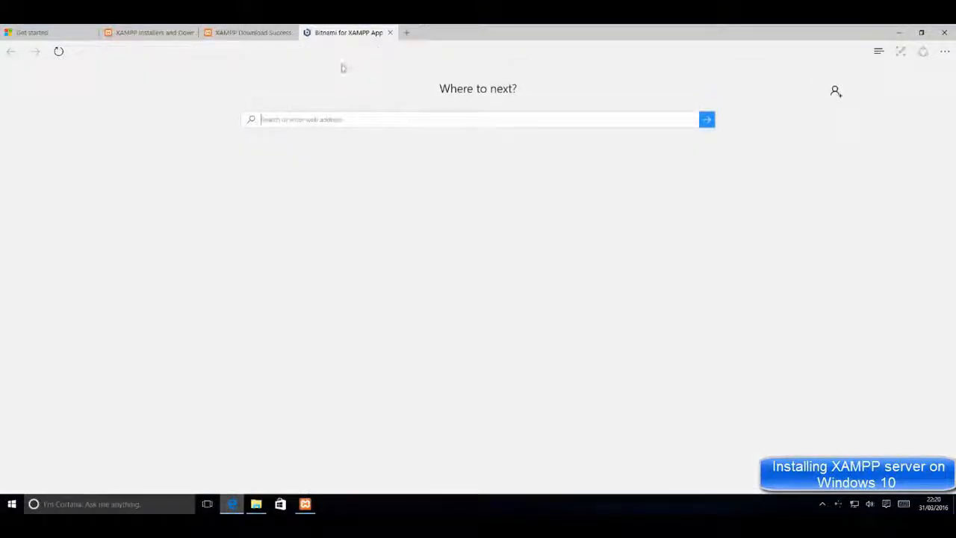
{"action": "left_click", "coordinate": [405, 33]}
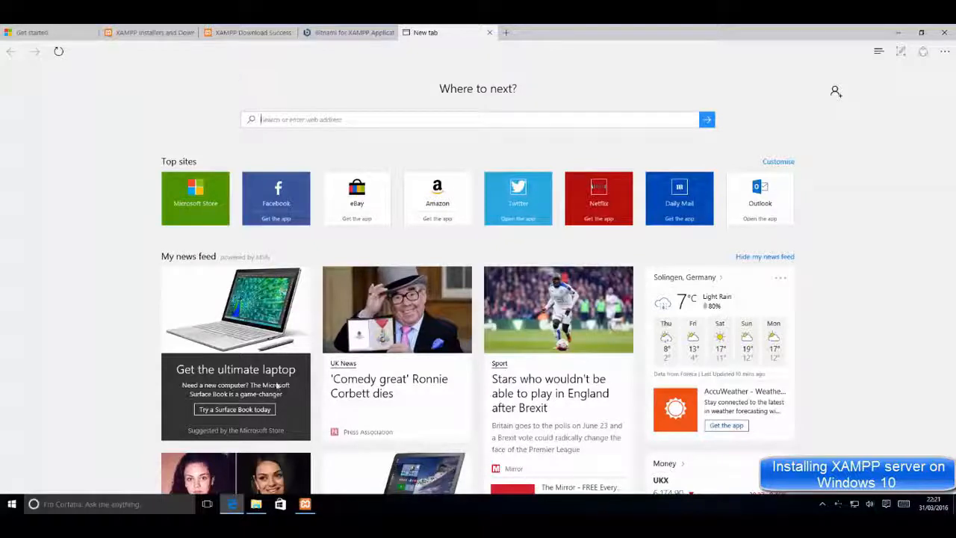
{"action": "scroll", "coordinate": [478, 299], "scroll_direction": "down", "scroll_amount": 2}
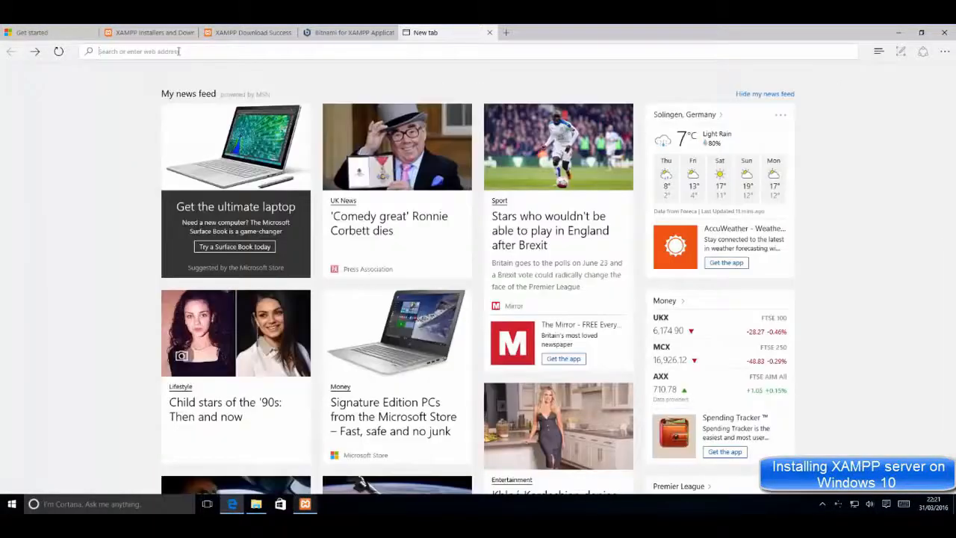
{"action": "type", "text": "localh"}
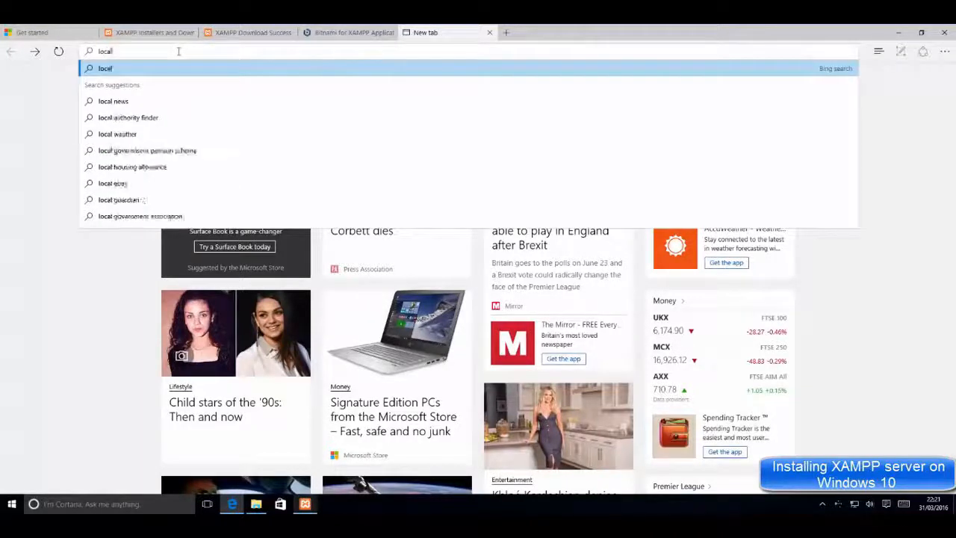
{"action": "type", "text": "ost"}
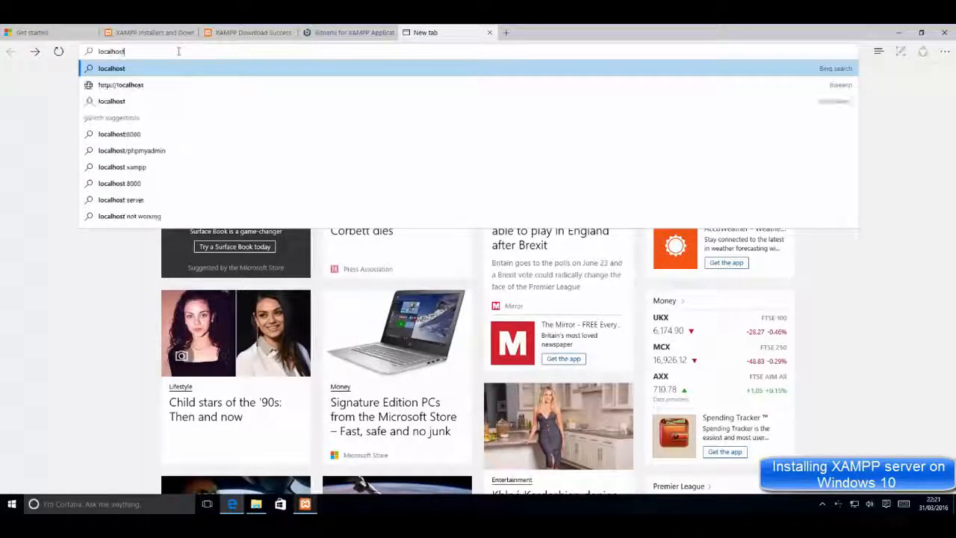
{"action": "left_click", "coordinate": [117, 88]}
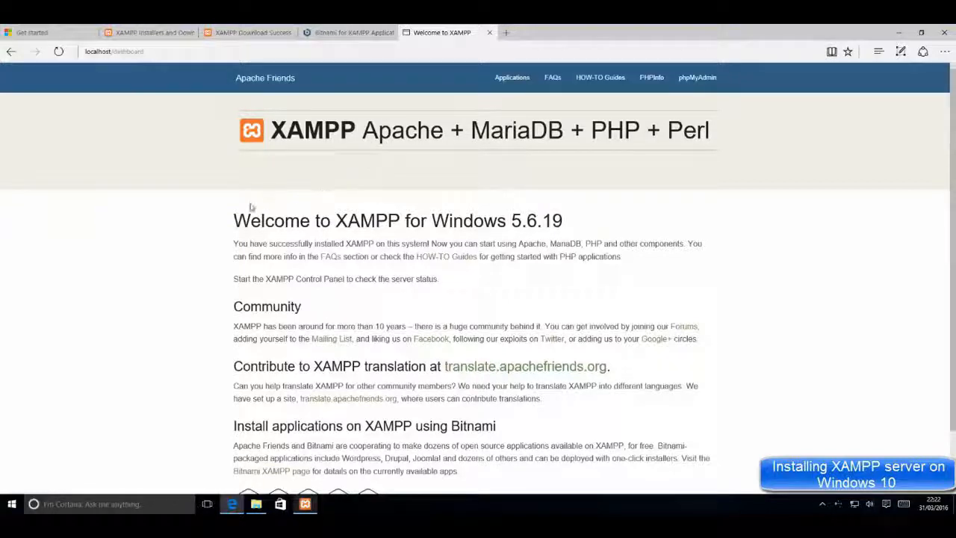
Look through the XAMPP welcome page and open phpMyAdmin from it.
{"action": "scroll", "coordinate": [242, 211], "scroll_direction": "down", "scroll_amount": 1}
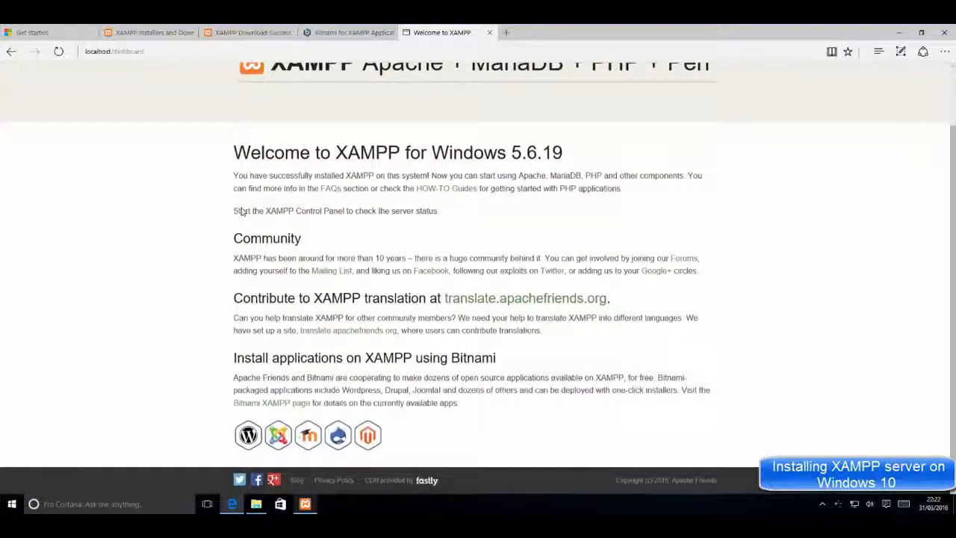
{"action": "scroll", "coordinate": [242, 211], "scroll_direction": "up", "scroll_amount": 1}
{"action": "scroll", "coordinate": [242, 211], "scroll_direction": "down", "scroll_amount": 1}
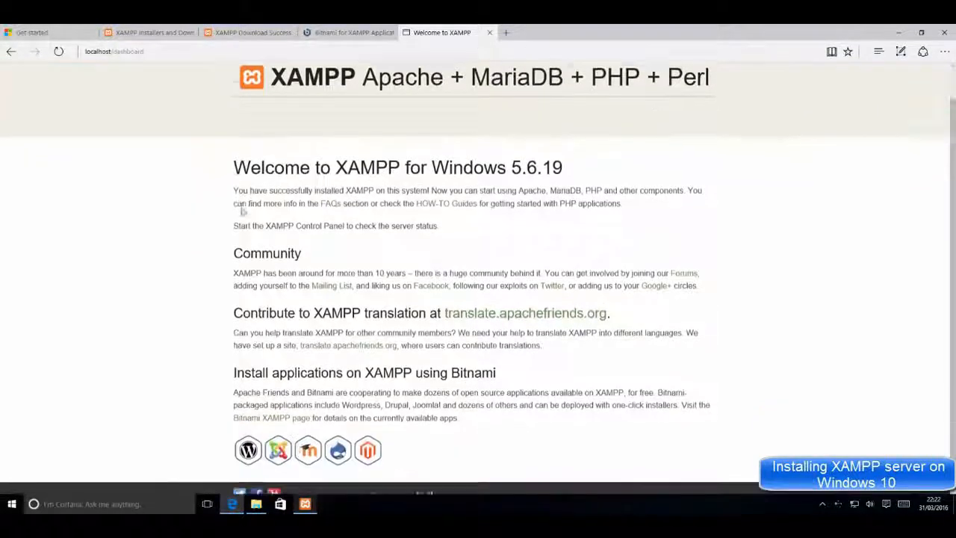
{"action": "scroll", "coordinate": [242, 212], "scroll_direction": "up", "scroll_amount": 1}
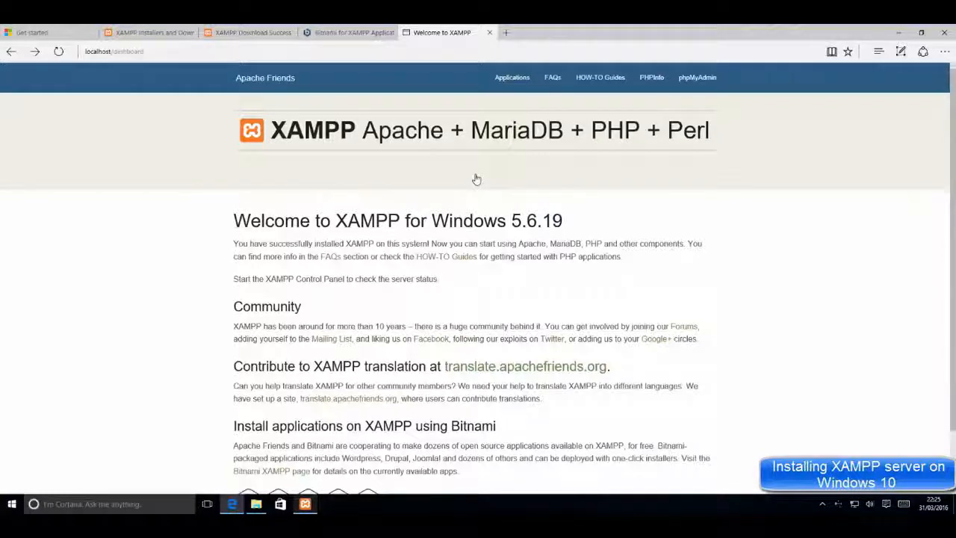
{"action": "left_click", "coordinate": [691, 79]}
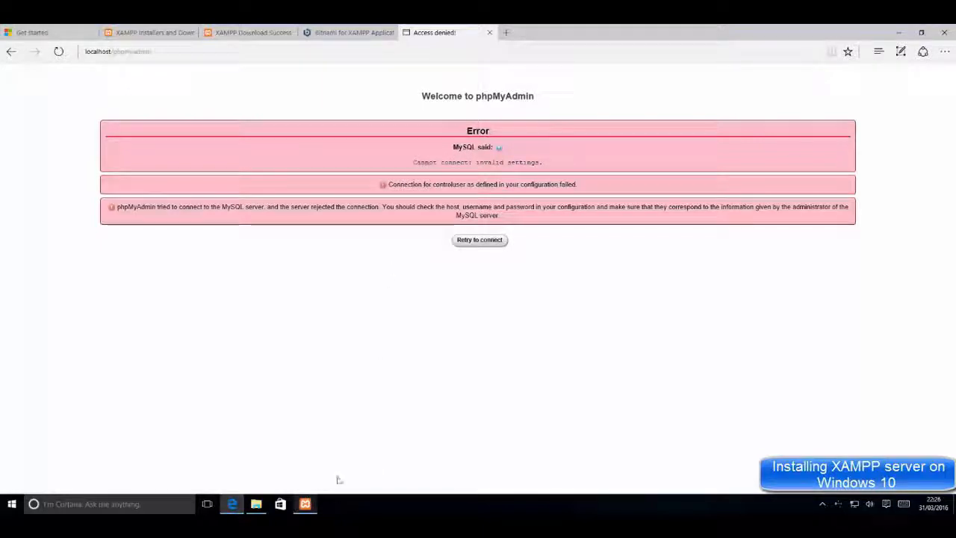
Start the MySQL module in the XAMPP Control Panel with firewall access for mysqld on public networks, and reload the phpMyAdmin page in Edge.
{"action": "left_click", "coordinate": [305, 504]}
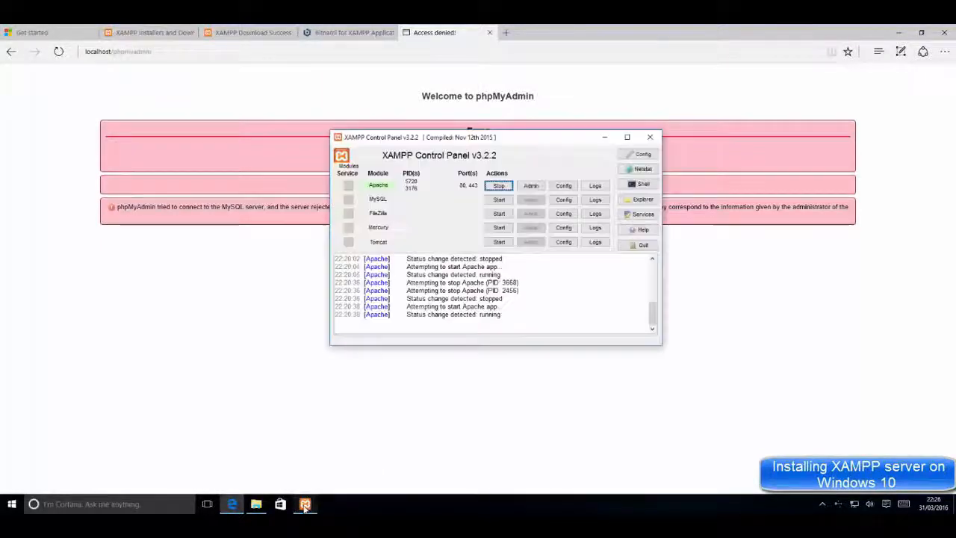
{"action": "left_click", "coordinate": [495, 202]}
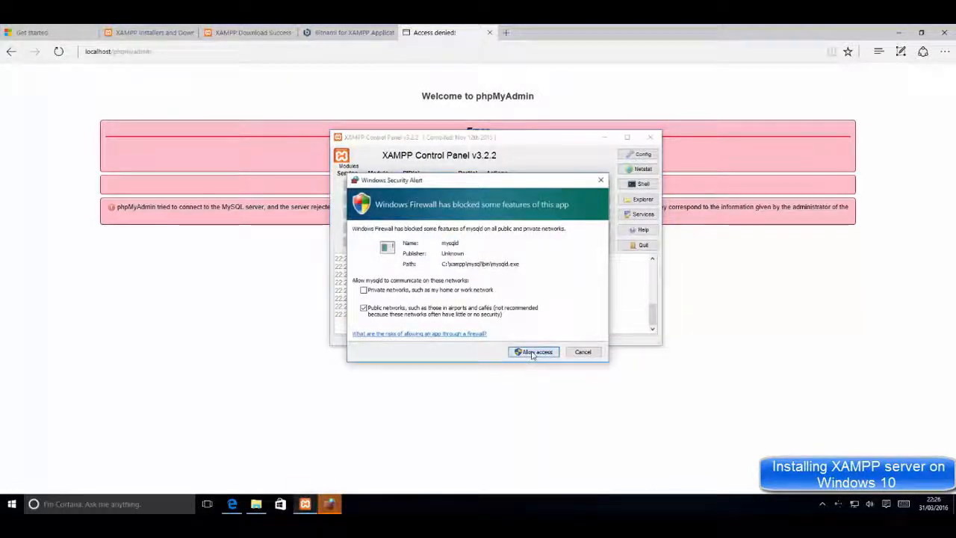
{"action": "left_click", "coordinate": [533, 353]}
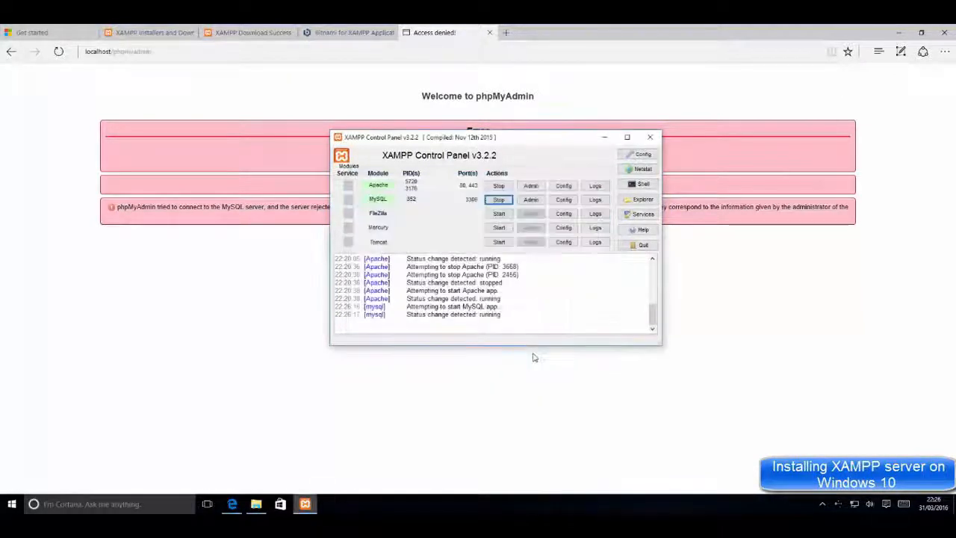
{"action": "left_click", "coordinate": [710, 310]}
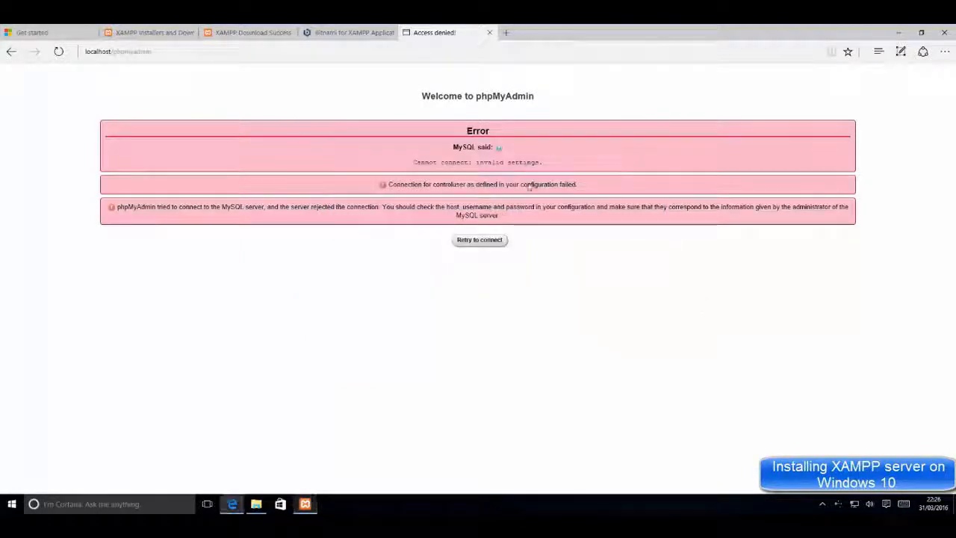
{"action": "left_click", "coordinate": [58, 52]}
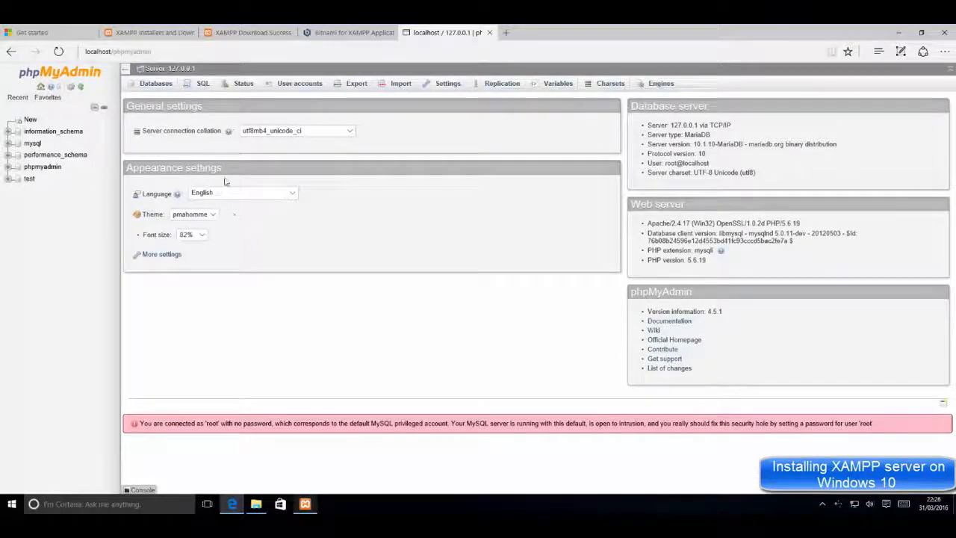
Open Apache's httpd.conf from the XAMPP Control Panel and set the port in both Listen lines to 8080.
{"action": "left_click", "coordinate": [304, 503]}
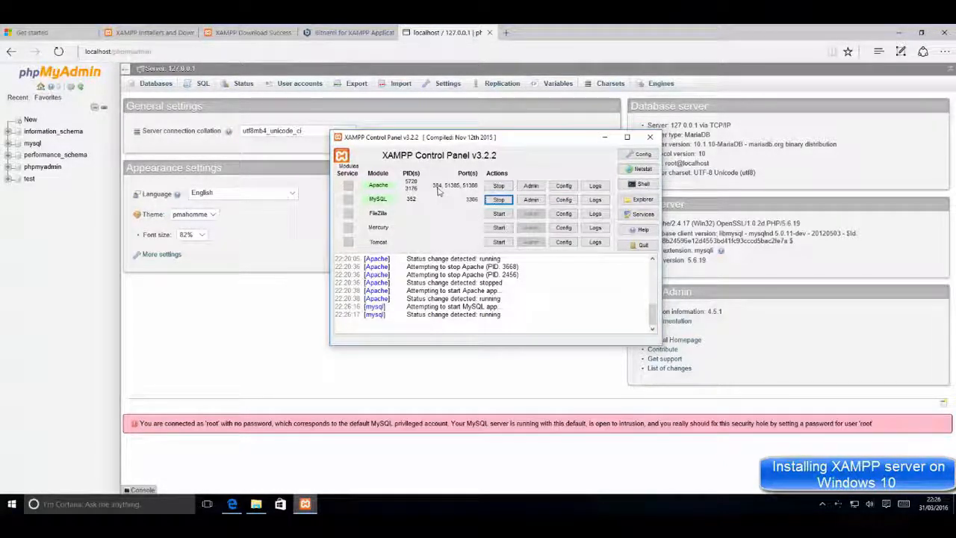
{"action": "left_click", "coordinate": [569, 190]}
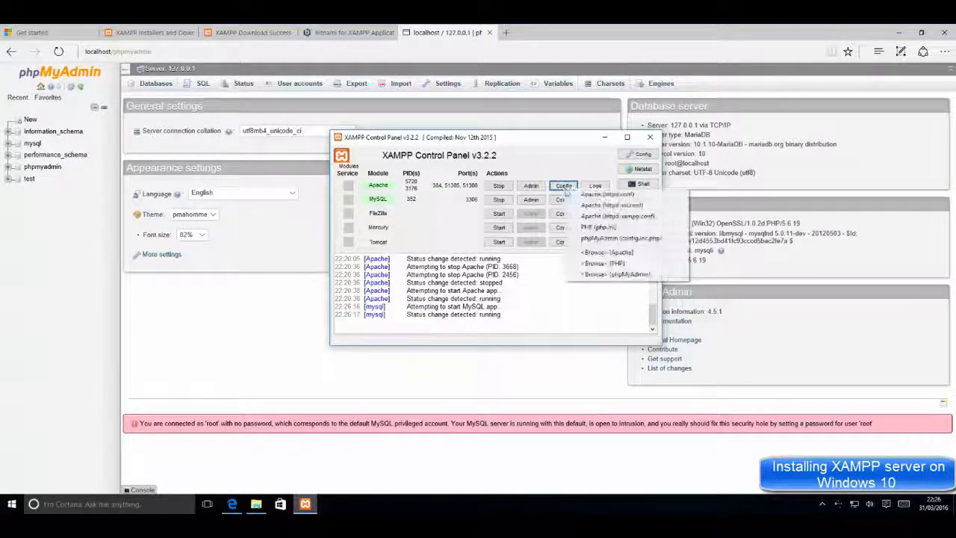
{"action": "left_click", "coordinate": [581, 197]}
{"action": "scroll", "coordinate": [308, 308], "scroll_direction": "down", "scroll_amount": 10}
{"action": "scroll", "coordinate": [311, 307], "scroll_direction": "down", "scroll_amount": 1}
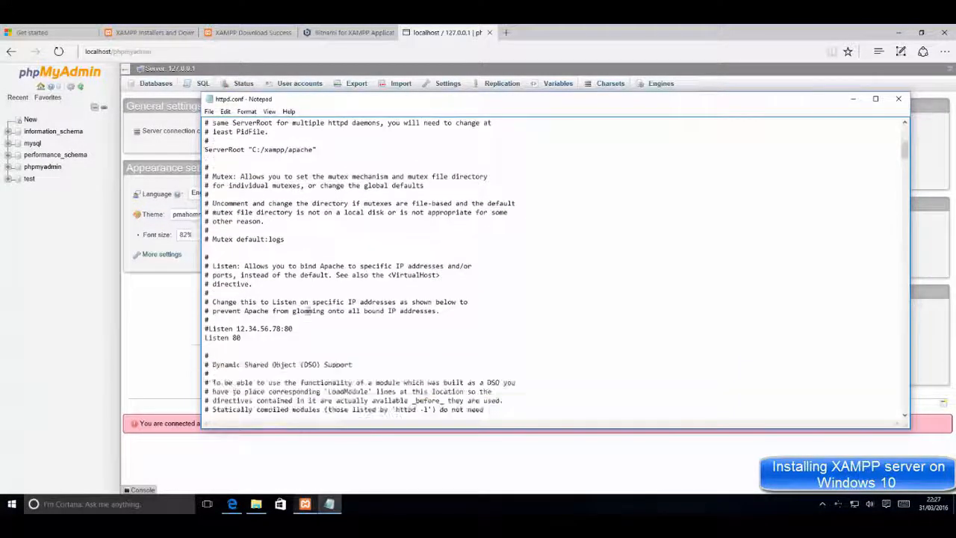
{"action": "left_click", "coordinate": [239, 337]}
{"action": "type", "text": "808"}
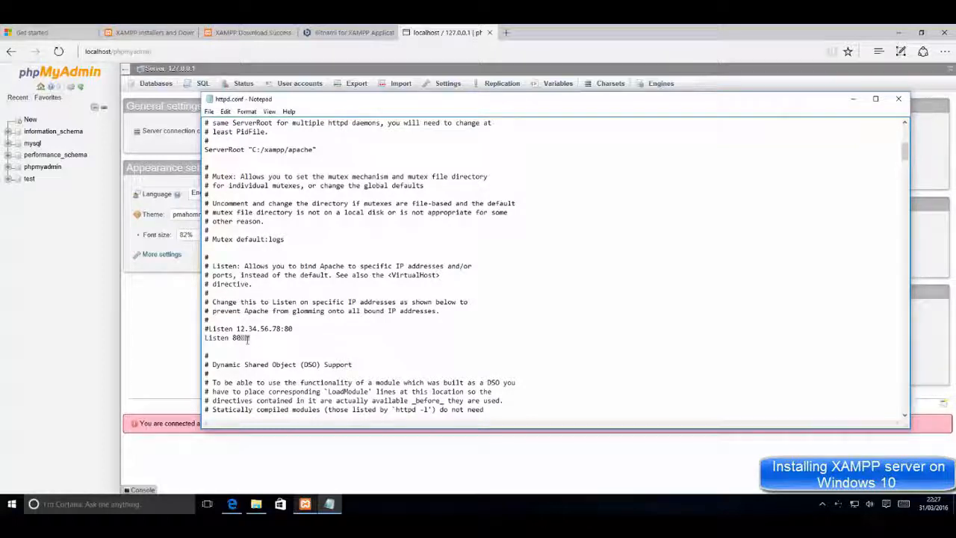
{"action": "type", "text": "0"}
Save the 8080 port changes, close httpd.conf and restart the Apache module.
{"action": "left_click", "coordinate": [210, 111]}
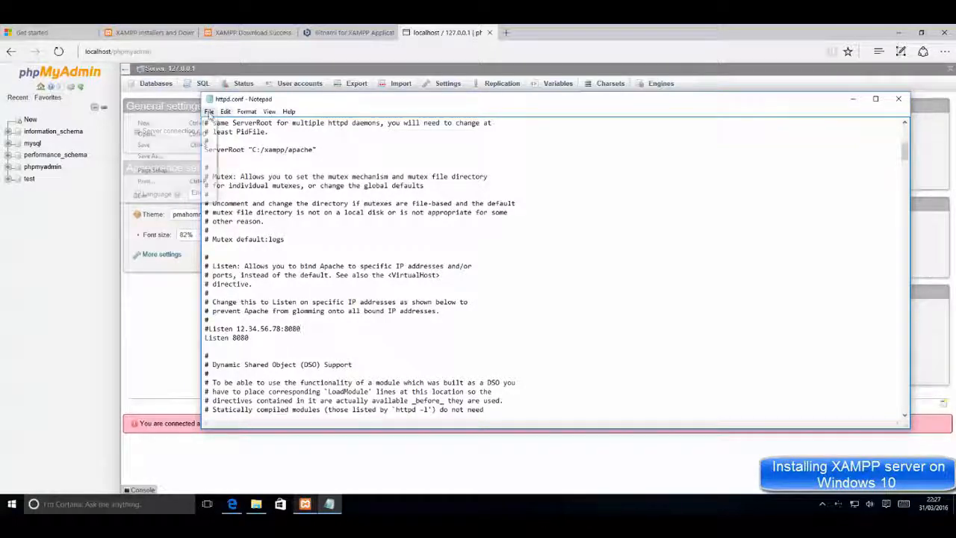
{"action": "left_click", "coordinate": [185, 145]}
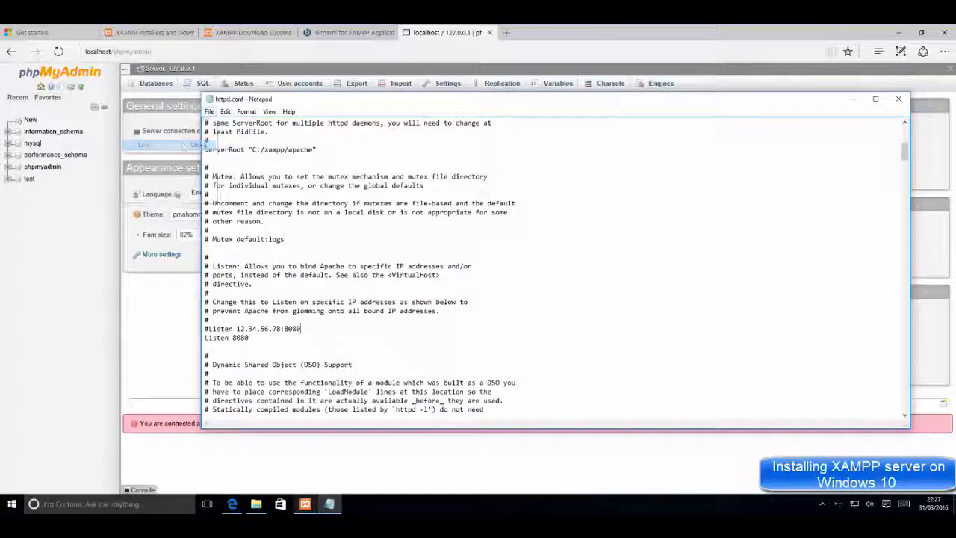
{"action": "left_click", "coordinate": [210, 111]}
{"action": "left_click", "coordinate": [190, 146]}
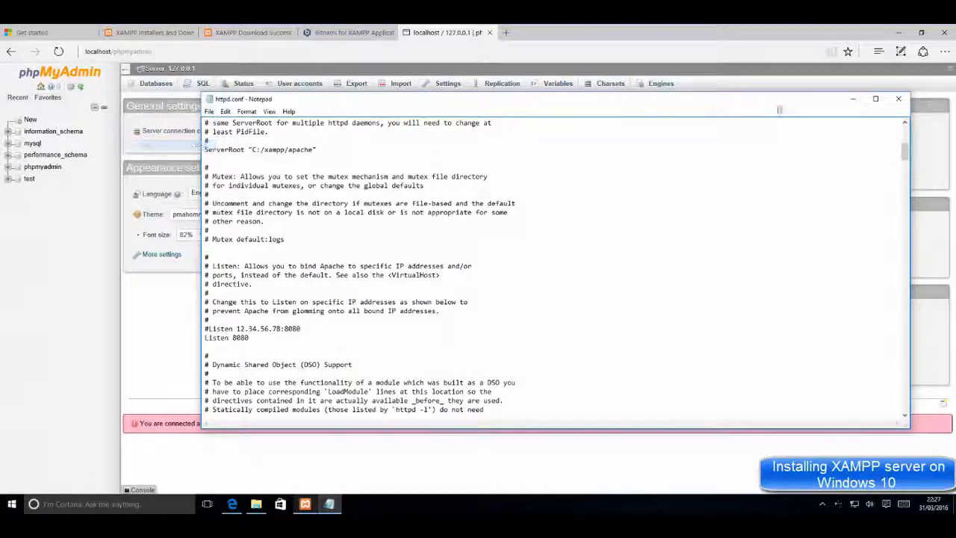
{"action": "left_click", "coordinate": [898, 100]}
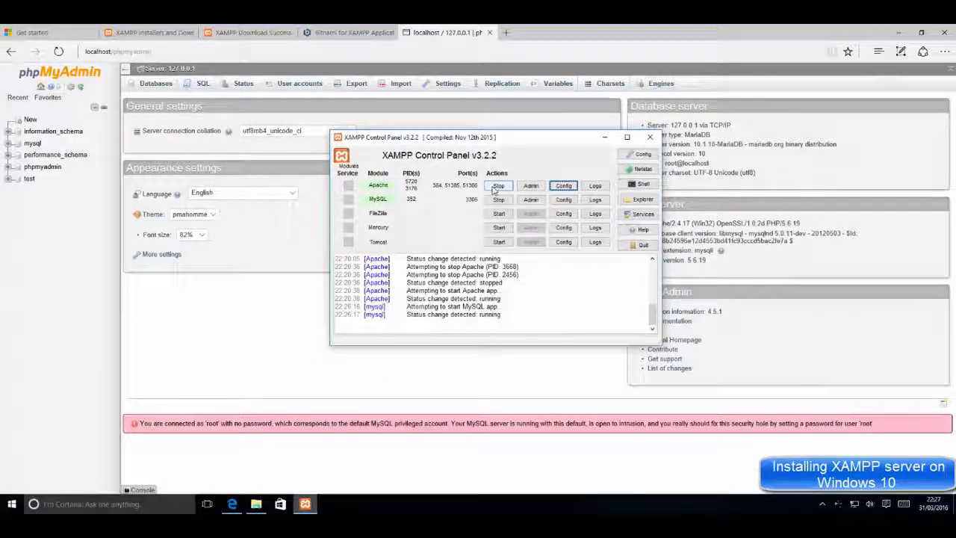
{"action": "left_click", "coordinate": [494, 187]}
{"action": "left_click", "coordinate": [499, 186]}
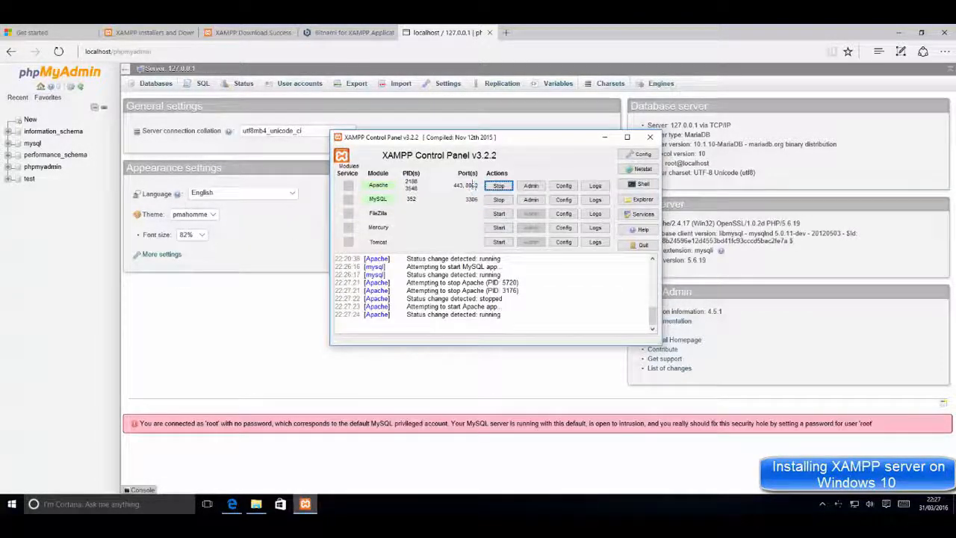
{"action": "left_click", "coordinate": [506, 33]}
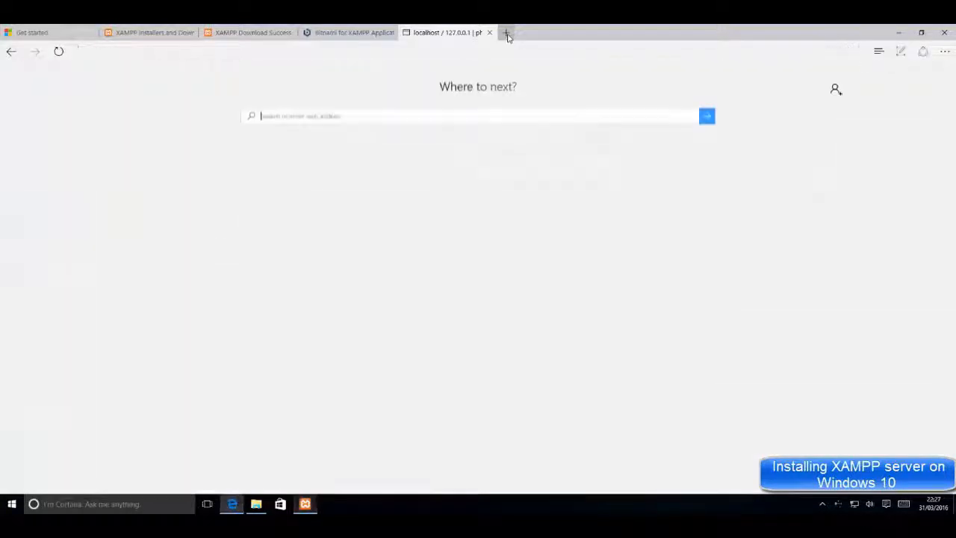
{"action": "left_click", "coordinate": [475, 53]}
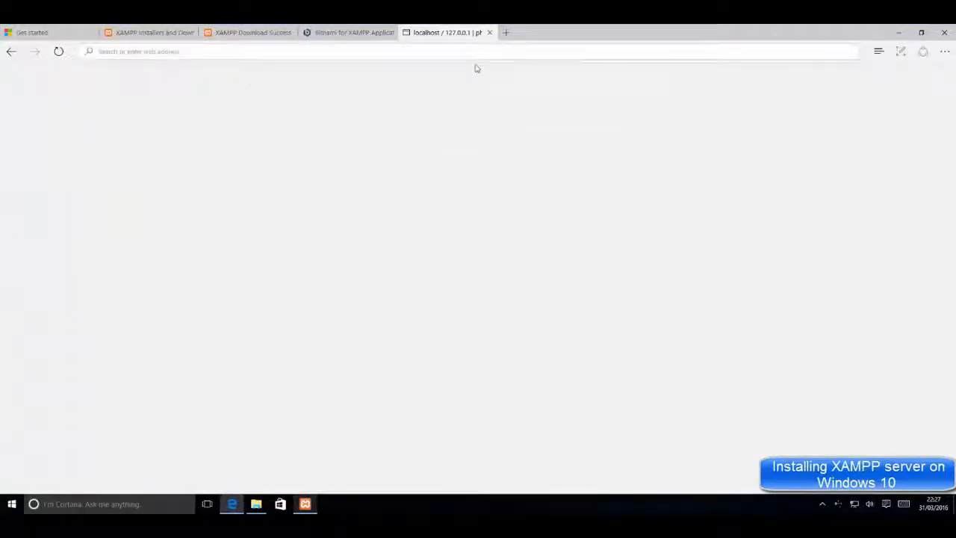
{"action": "type", "text": "localhost/"}
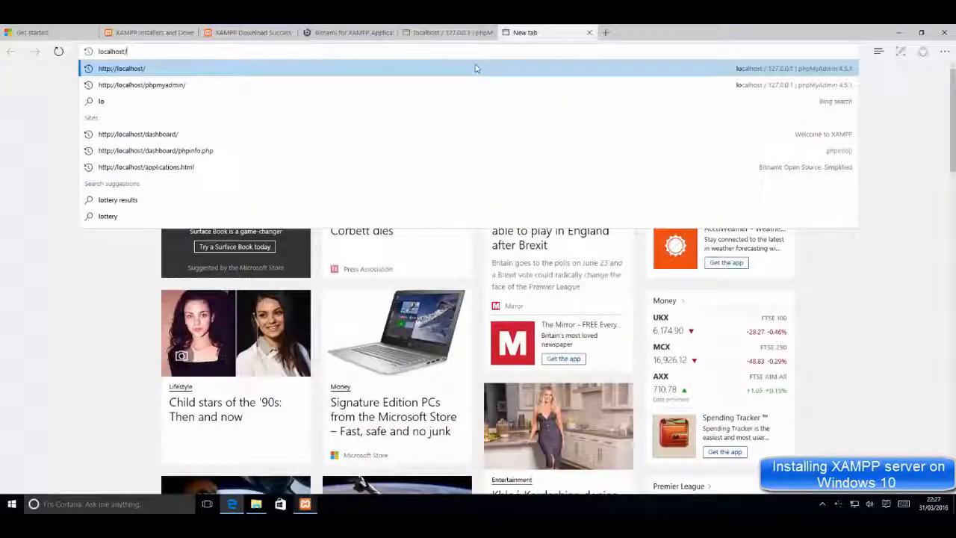
{"action": "left_click", "coordinate": [404, 69]}
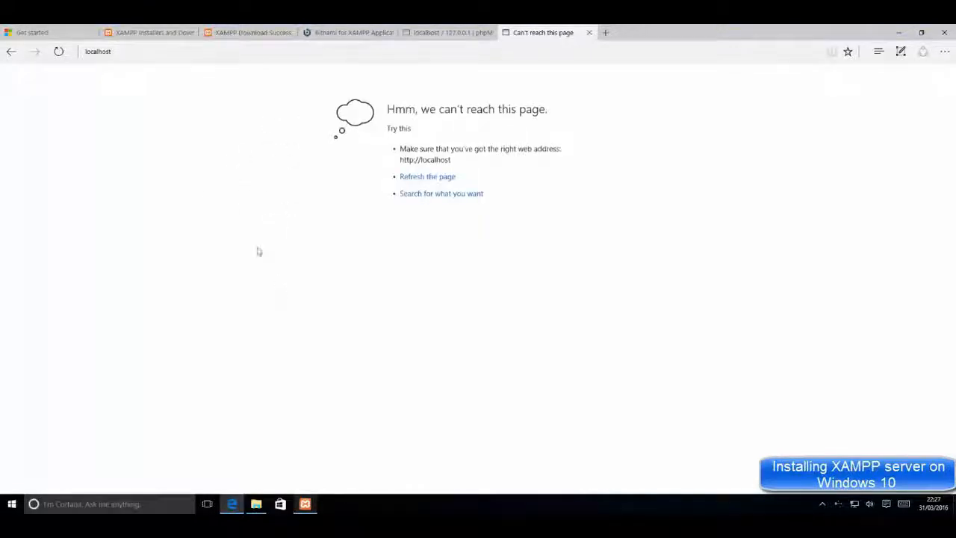
{"action": "left_click", "coordinate": [130, 52]}
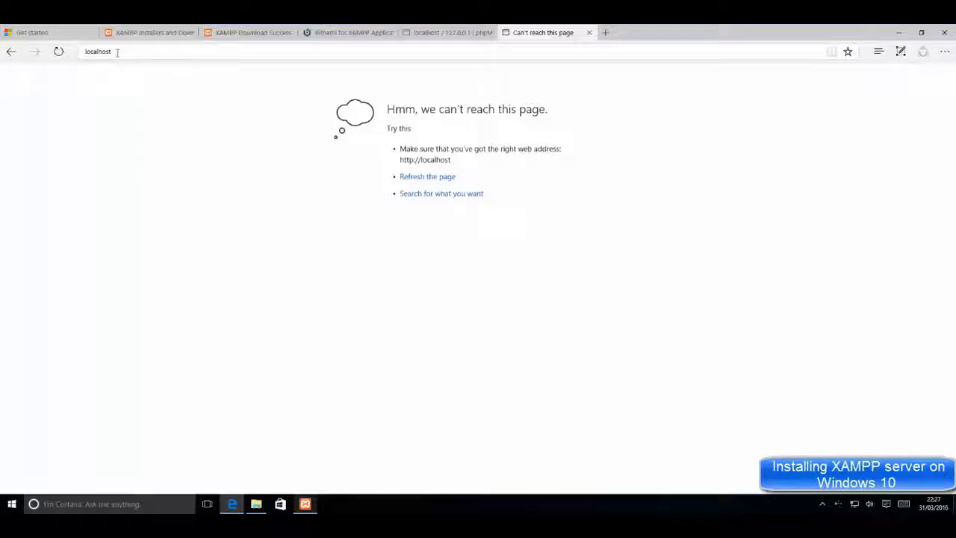
{"action": "left_click", "coordinate": [154, 53]}
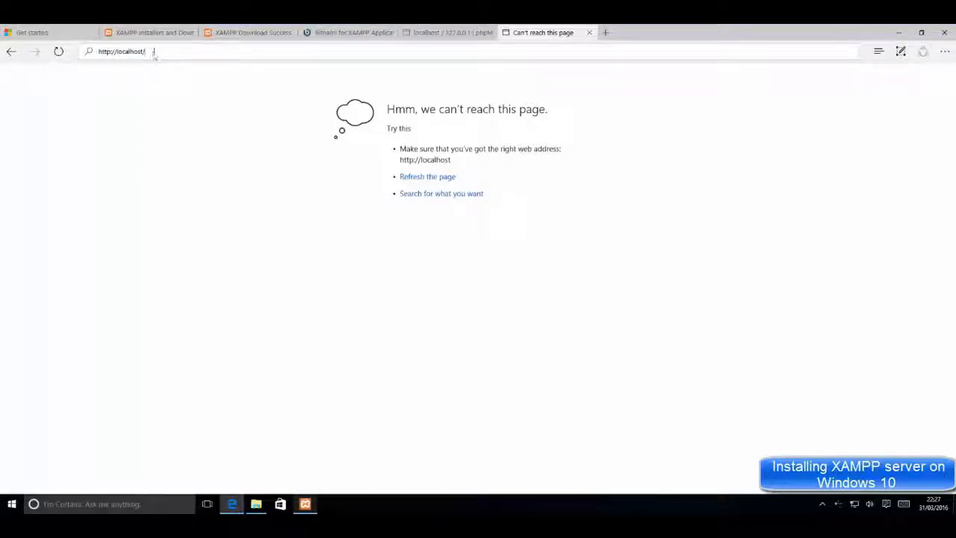
{"action": "key", "text": "BackSpace"}
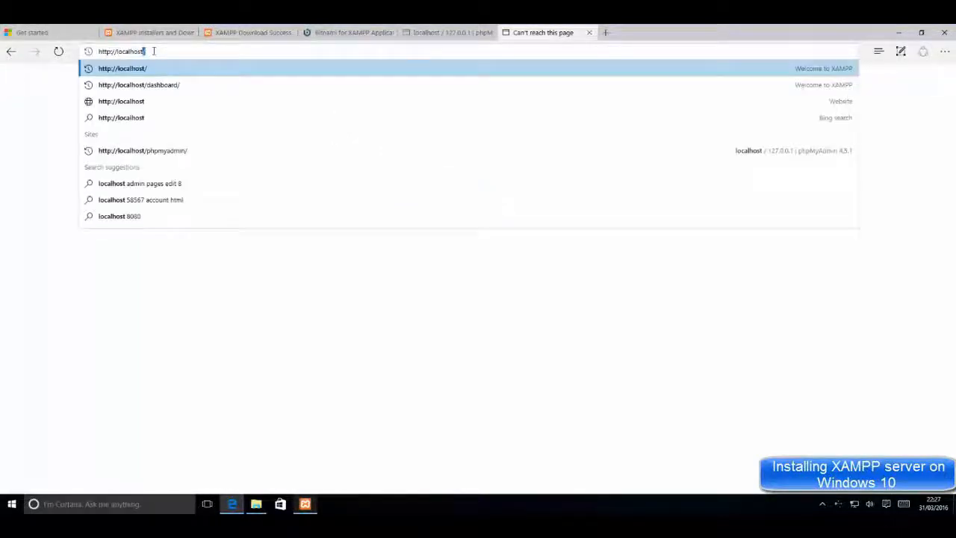
{"action": "type", "text": ":8080"}
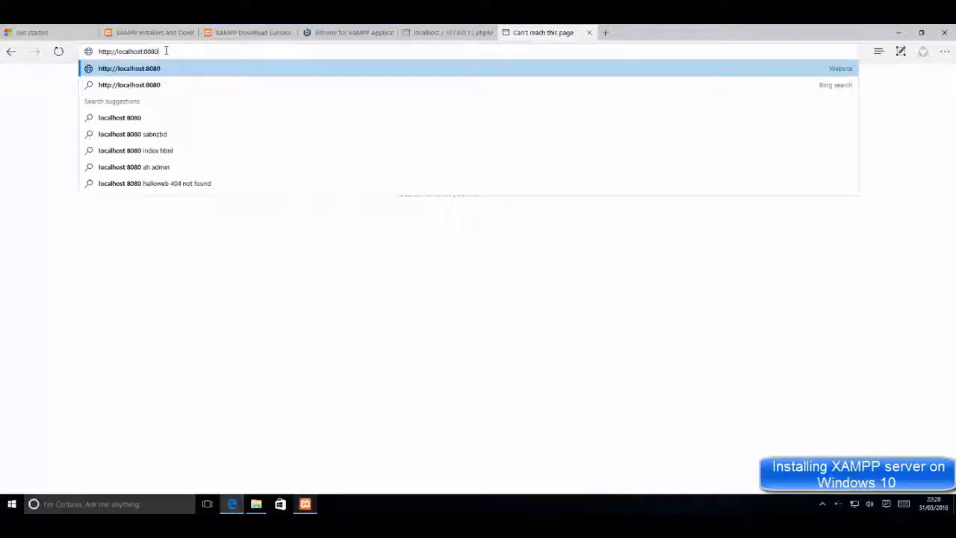
{"action": "key", "text": "Return"}
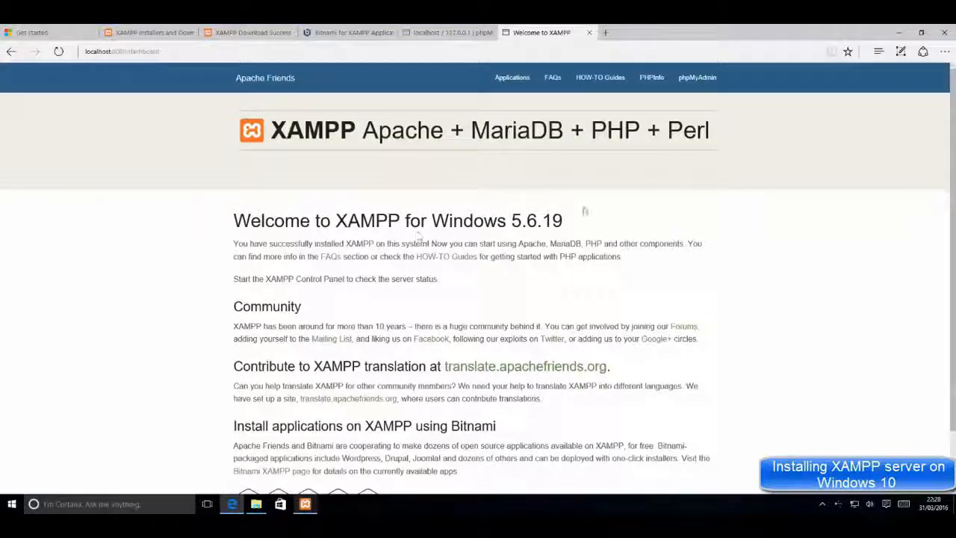
{"action": "left_click", "coordinate": [898, 32]}
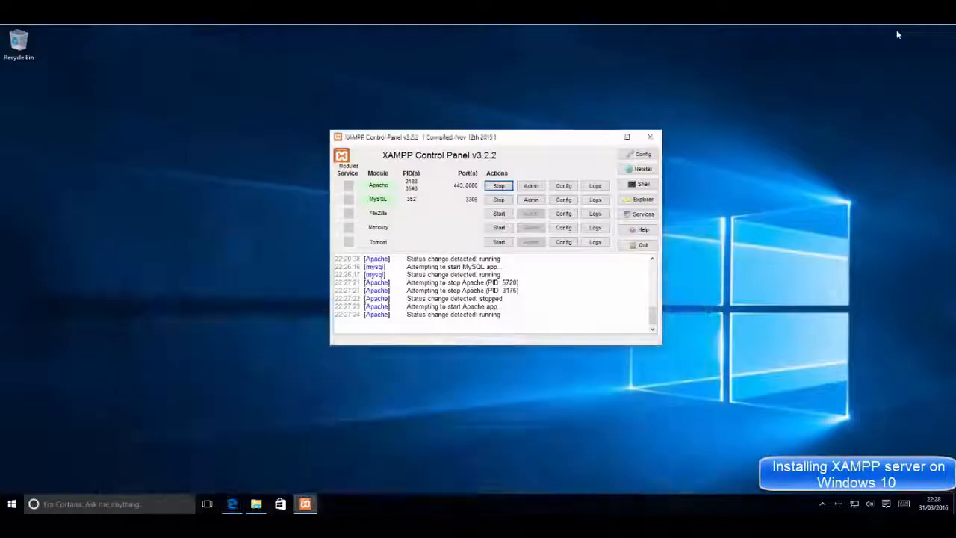